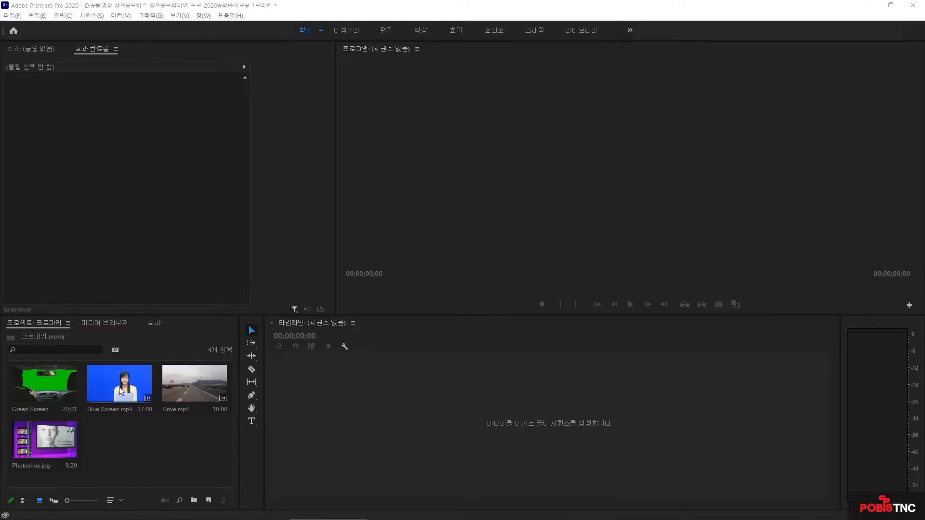
# Create a sequence from Blue Screen.mp4 with its video on track V2 and park the playhead at 00:00:14:06.
pyautogui.moveTo(123, 391); pyautogui.dragTo(285, 394)
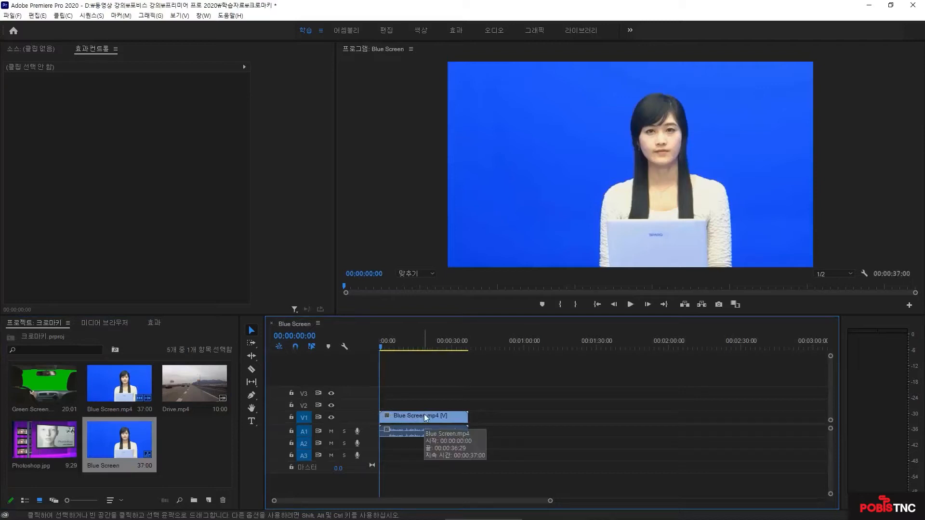
pyautogui.moveTo(424, 415); pyautogui.dragTo(423, 407)
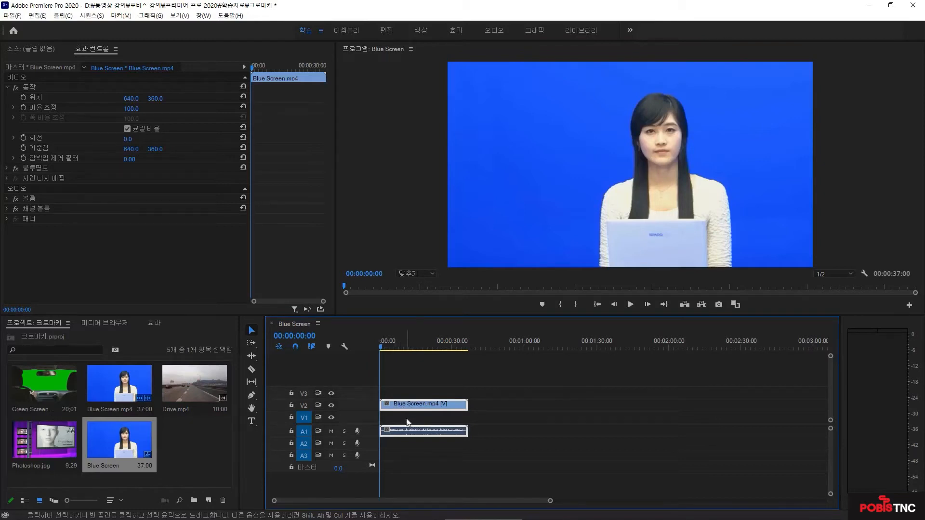
pyautogui.click(383, 348)
pyautogui.moveTo(385, 349); pyautogui.dragTo(417, 361)
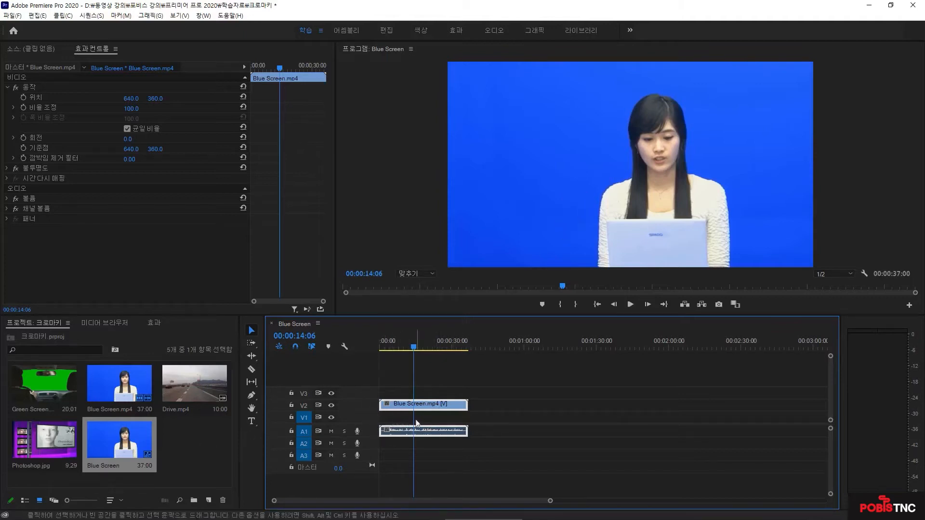
# Place Photoshop.jpg at the start of track V1 and extend it to the end of the Blue Screen clip.
pyautogui.moveTo(39, 441); pyautogui.dragTo(383, 423)
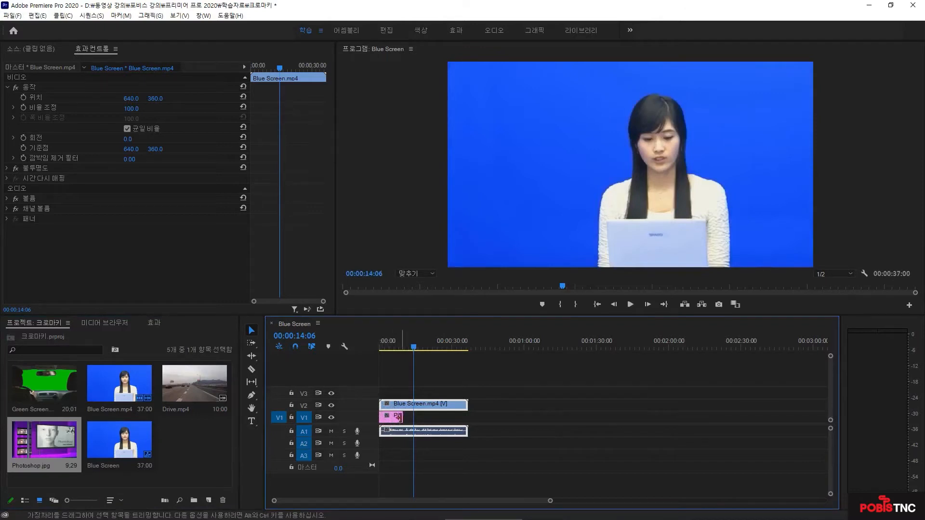
pyautogui.moveTo(399, 417); pyautogui.dragTo(465, 418)
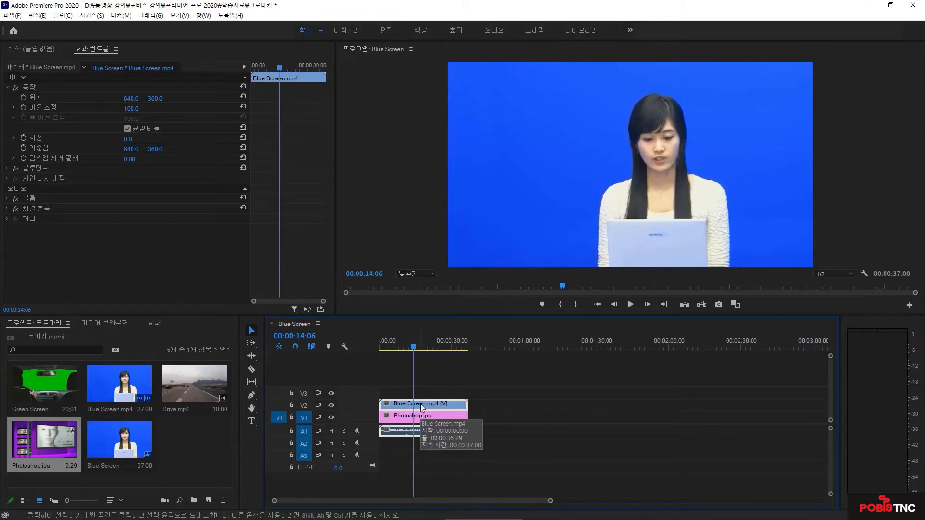
# Examine the effects in the Keying (키잉) group of the video effects, including Luma Key, Remove Matte, Color Key and Ultra Key.
pyautogui.click(154, 322)
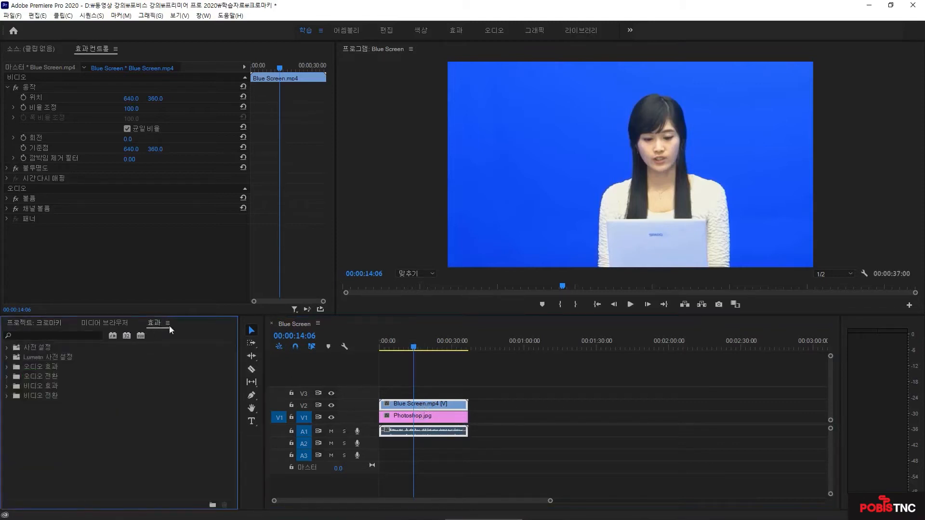
pyautogui.click(39, 386)
pyautogui.click(7, 385)
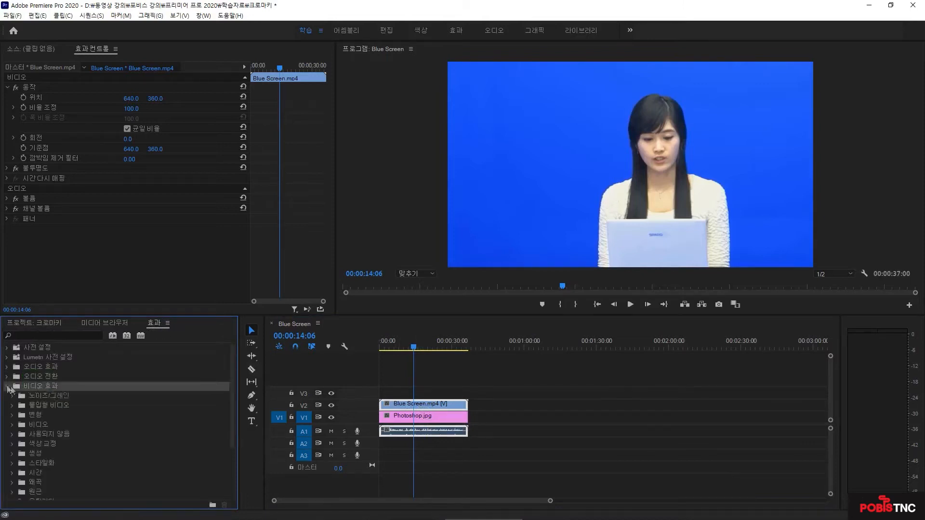
pyautogui.scroll(-1, 117, 413)
pyautogui.scroll(-2, 116, 412)
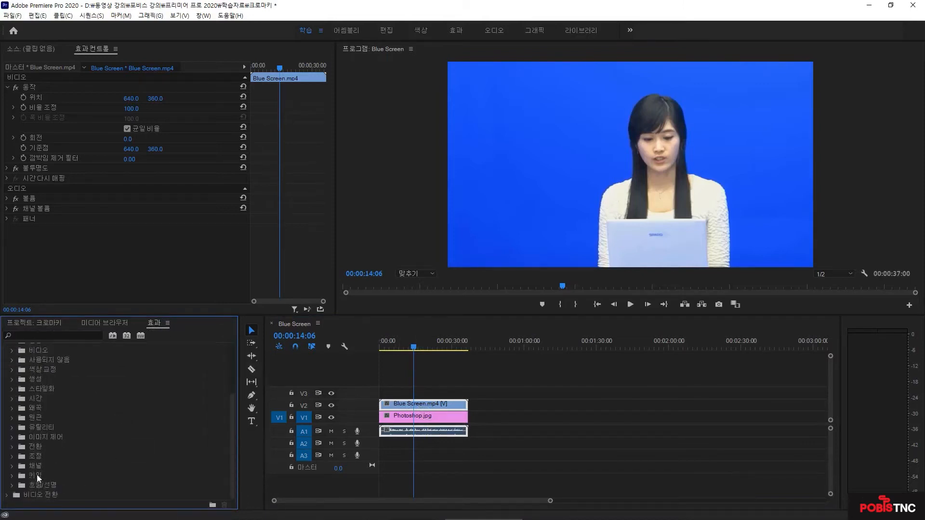
pyautogui.click(37, 475)
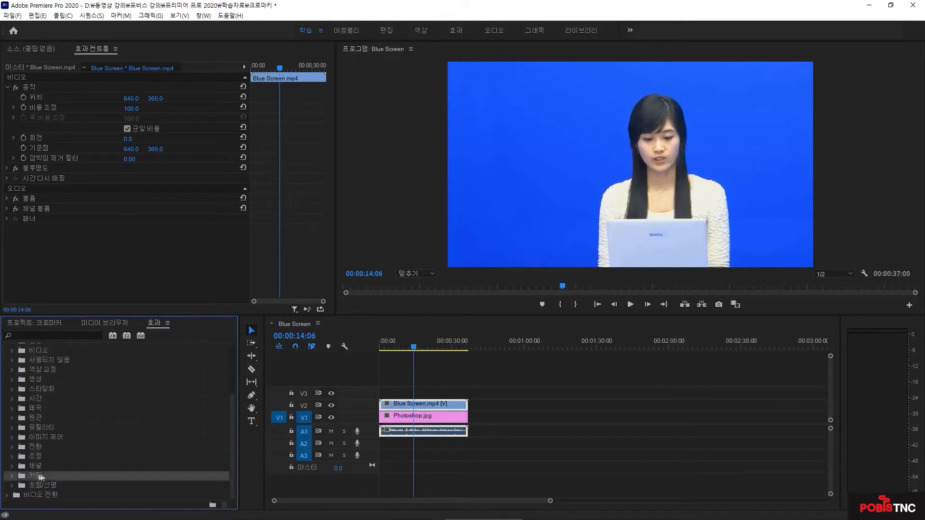
pyautogui.click(13, 476)
pyautogui.scroll(-2, 85, 447)
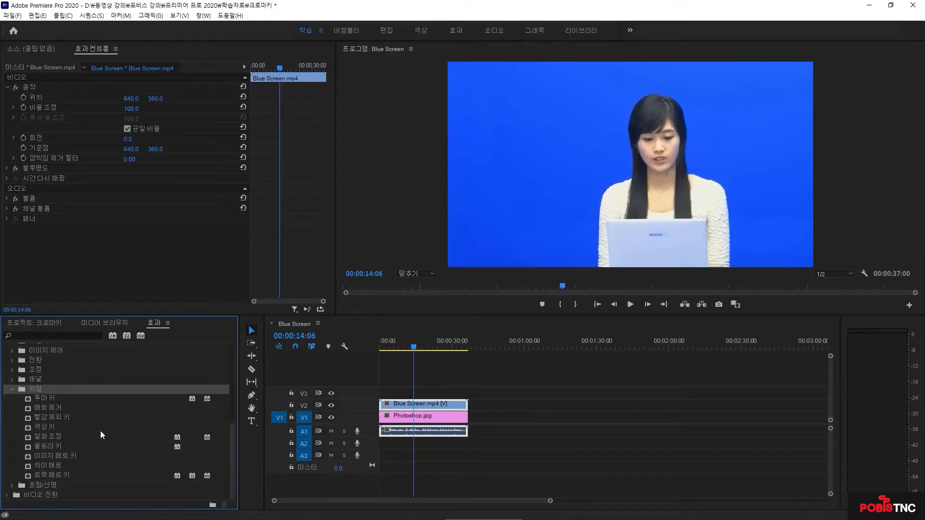
pyautogui.click(61, 398)
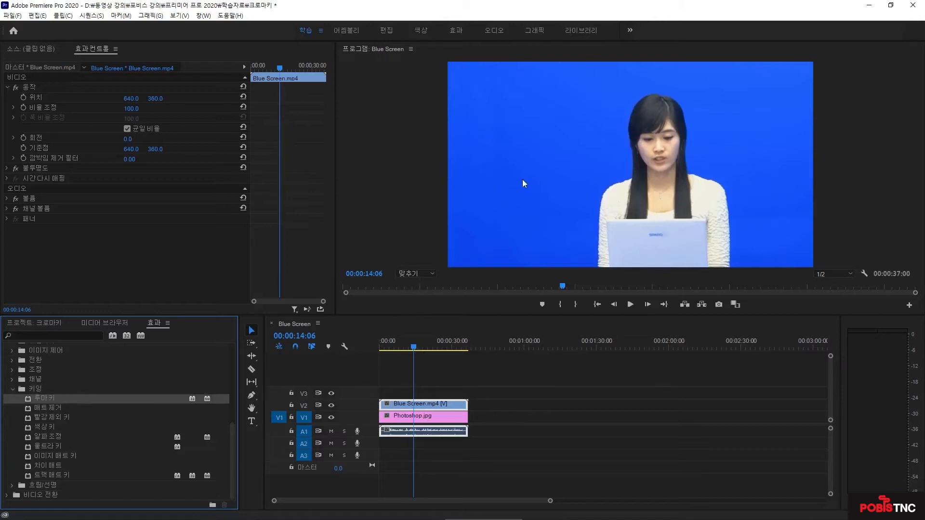
pyautogui.click(59, 407)
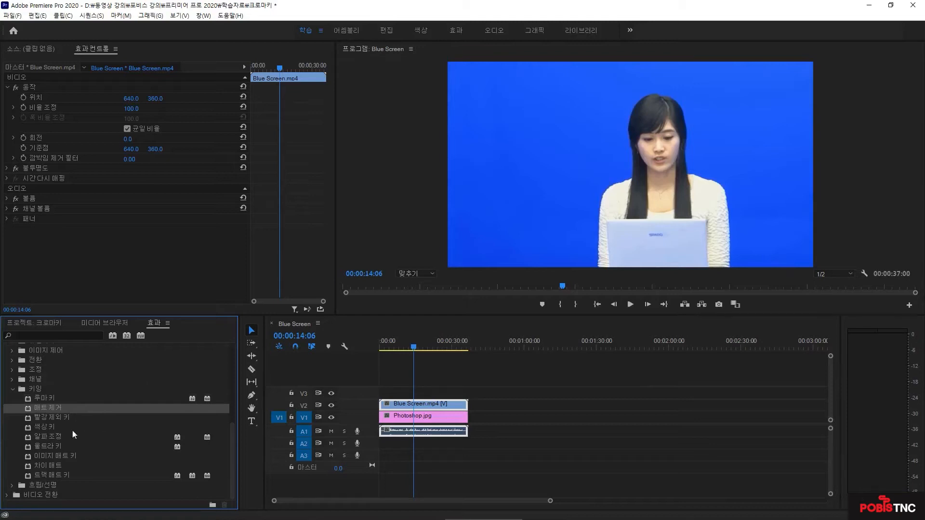
pyautogui.click(68, 427)
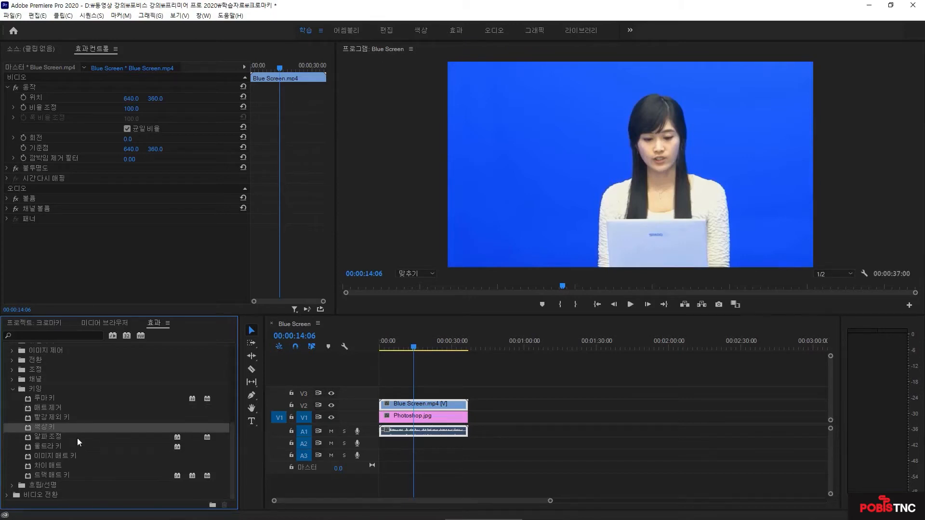
pyautogui.click(73, 447)
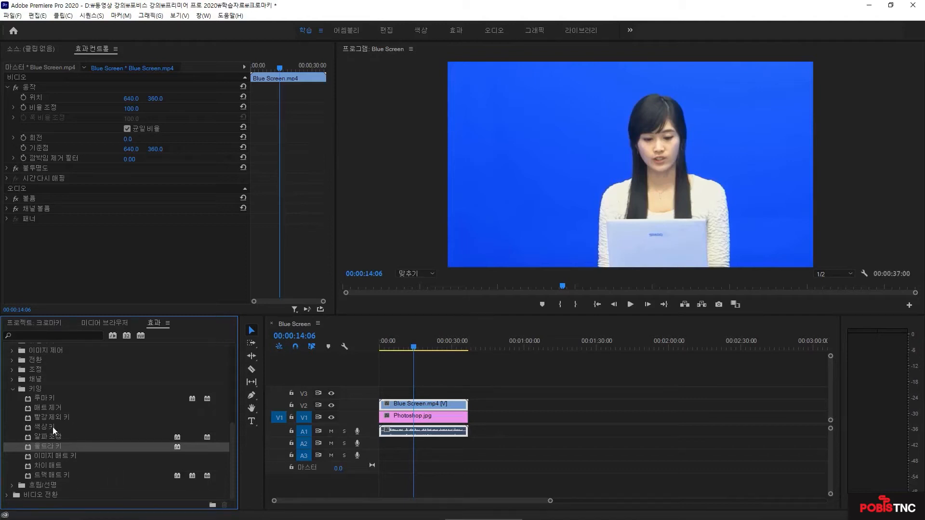
# Apply the Color Key (색상 키) effect to the Blue Screen clip on V2 and sample the blue backdrop as its key colour.
pyautogui.moveTo(53, 427); pyautogui.dragTo(409, 405)
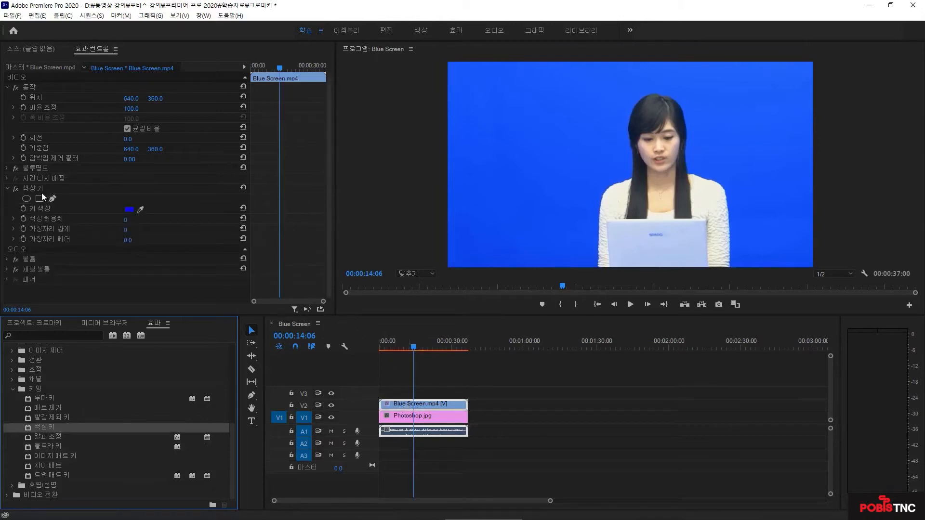
pyautogui.click(28, 189)
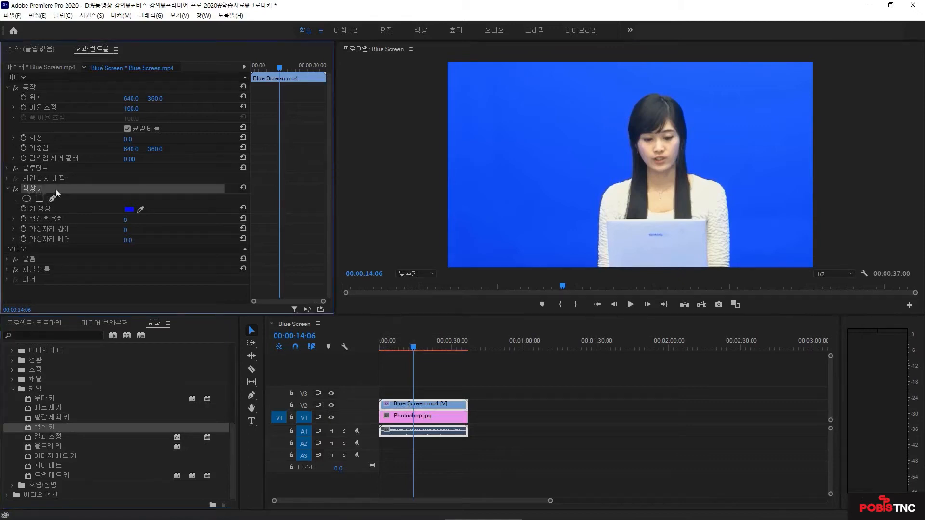
pyautogui.click(8, 87)
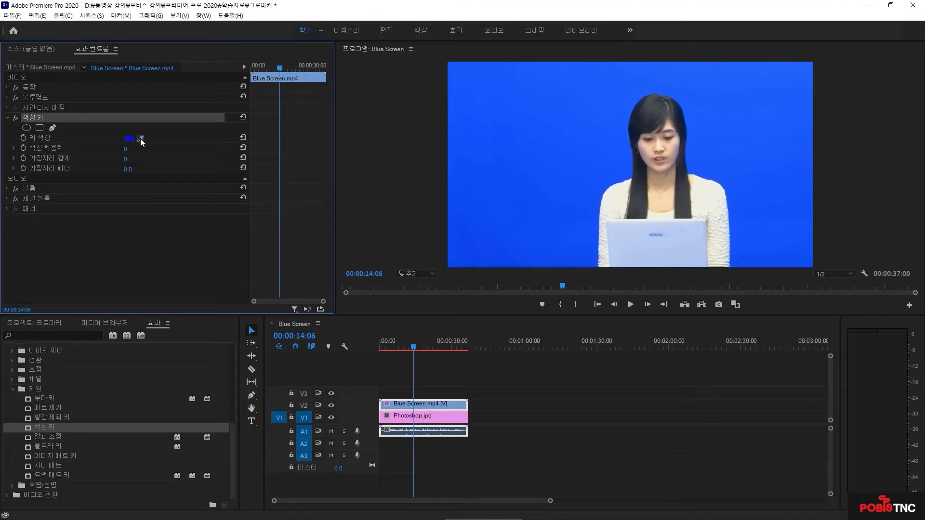
pyautogui.moveTo(140, 138); pyautogui.dragTo(553, 142)
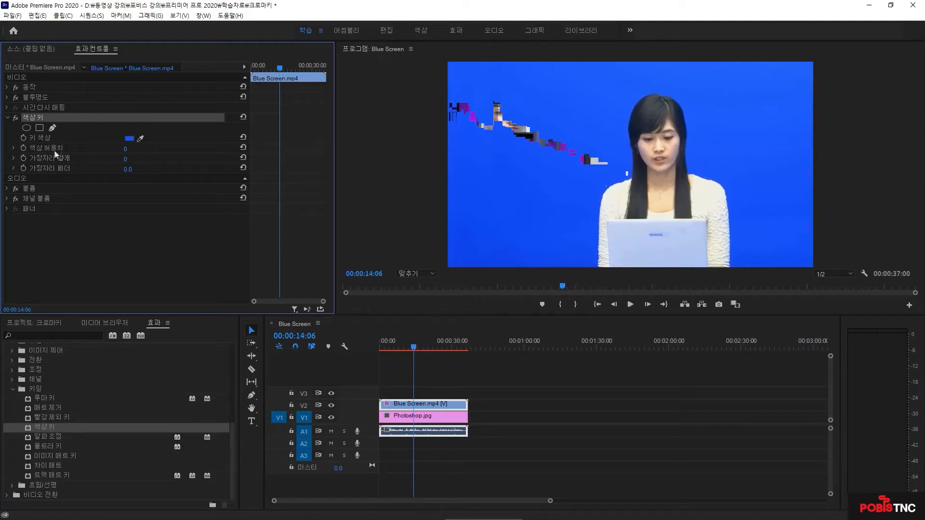
# Try Color Key with colour tolerance 49, edge thin 1 and edge feather 3.9, and remove the effect from the clip.
pyautogui.moveTo(126, 153); pyautogui.dragTo(149, 152)
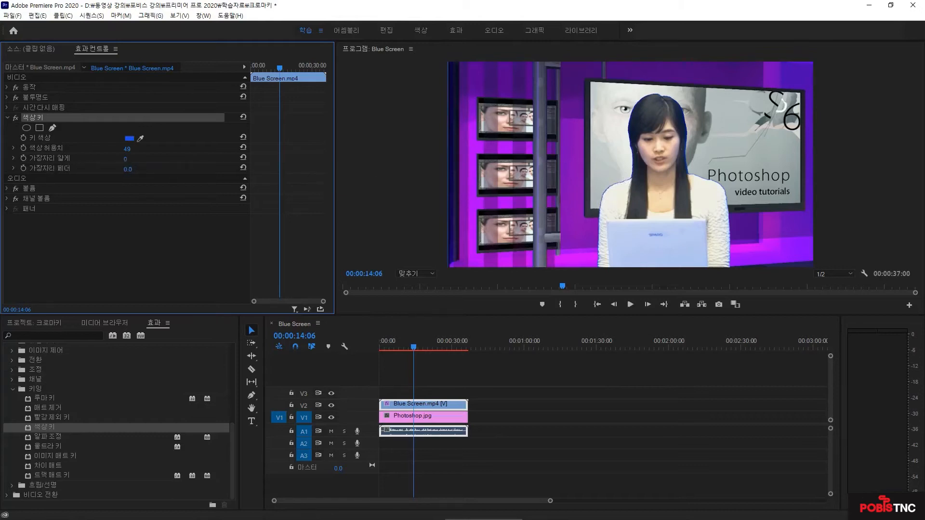
pyautogui.moveTo(126, 159); pyautogui.dragTo(125, 159)
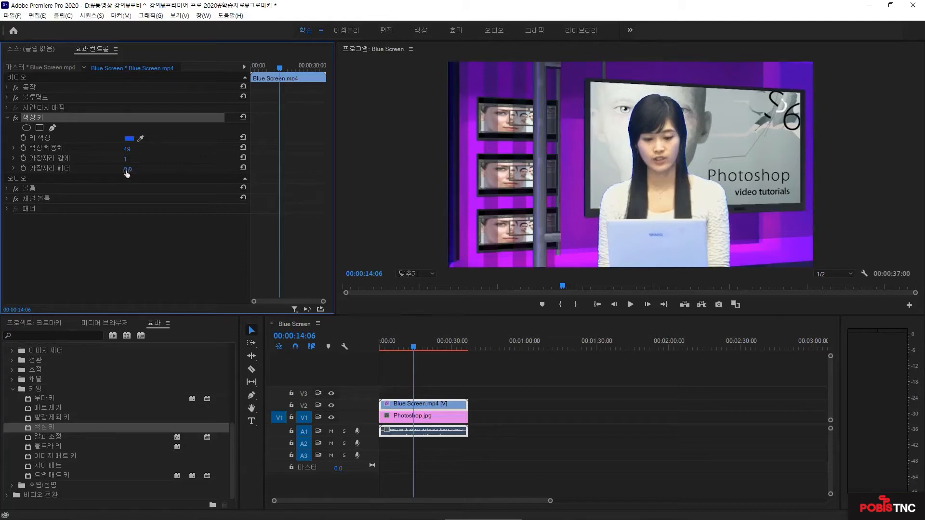
pyautogui.moveTo(127, 169); pyautogui.dragTo(140, 169)
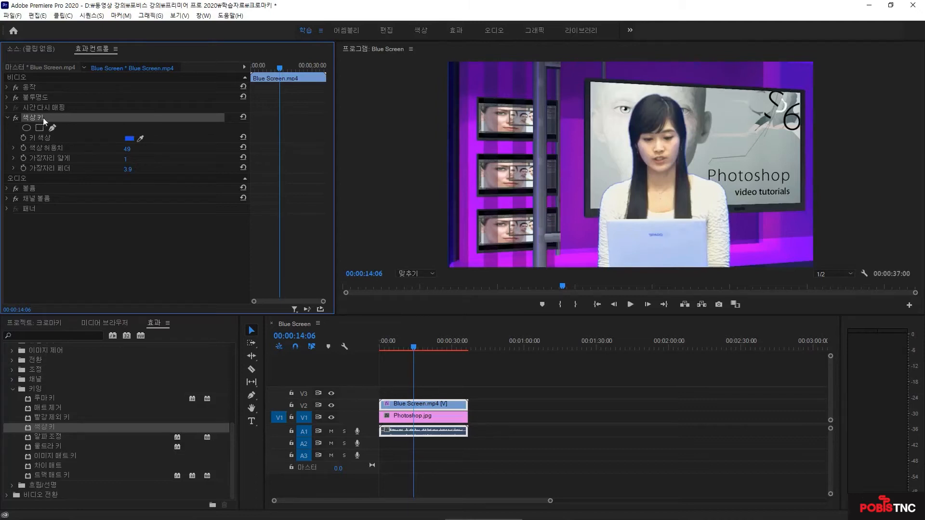
pyautogui.press('Delete')
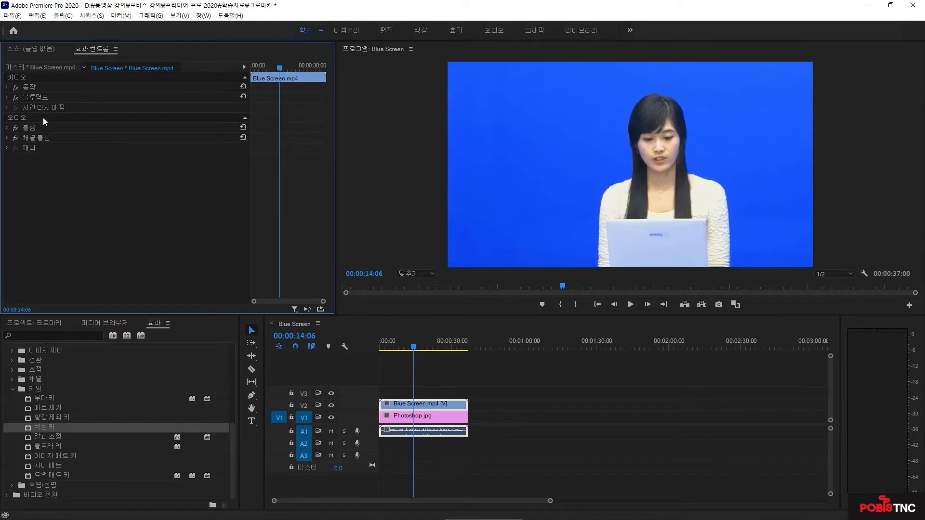
# Apply the Ultra Key (울트라 키) effect to the Blue Screen clip and sample the blue backdrop as its key colour.
pyautogui.click(52, 446)
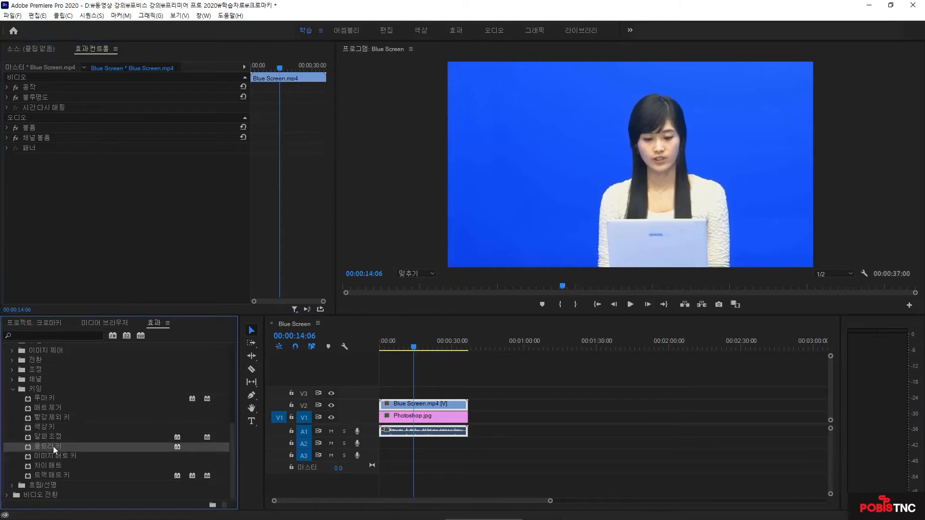
pyautogui.moveTo(53, 446); pyautogui.dragTo(422, 409)
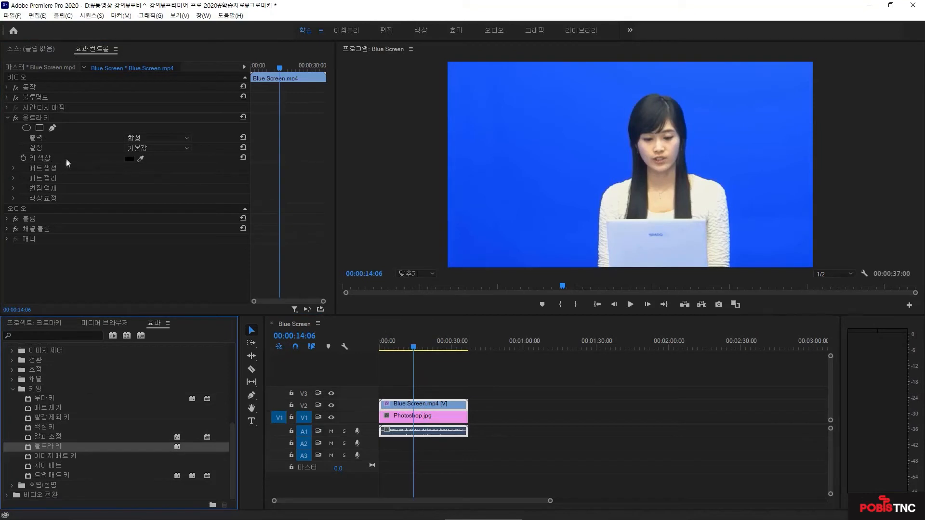
pyautogui.click(141, 158)
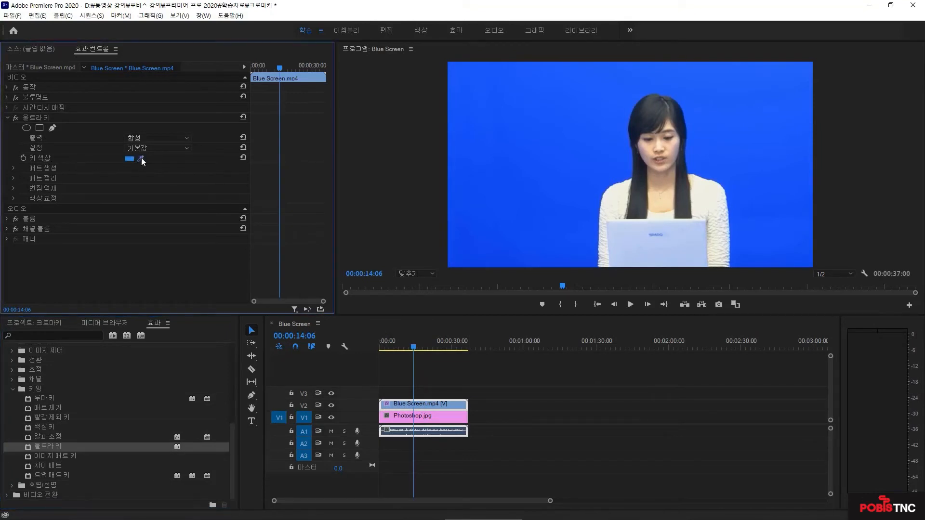
pyautogui.click(566, 154)
pyautogui.click(557, 146)
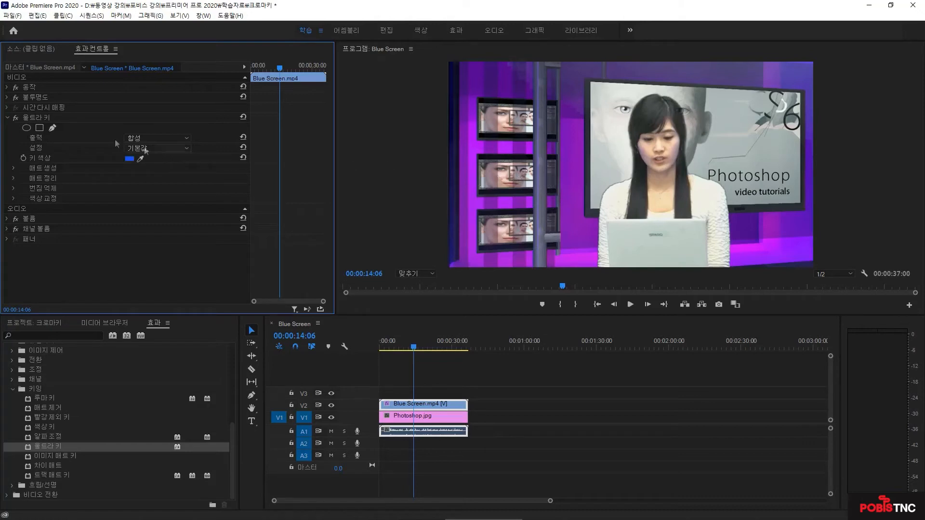
# Set the Ultra Key output (출력) to Alpha Channel (알파 채널).
pyautogui.click(39, 139)
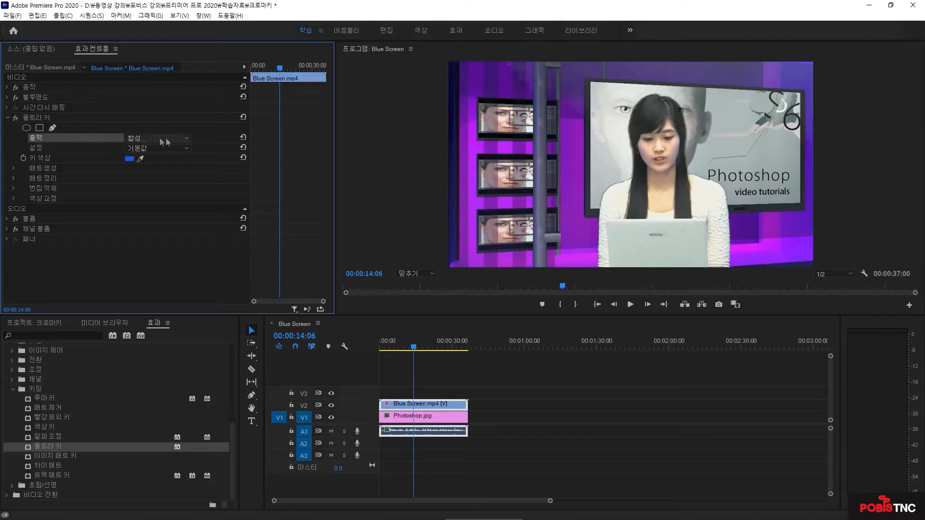
pyautogui.click(187, 137)
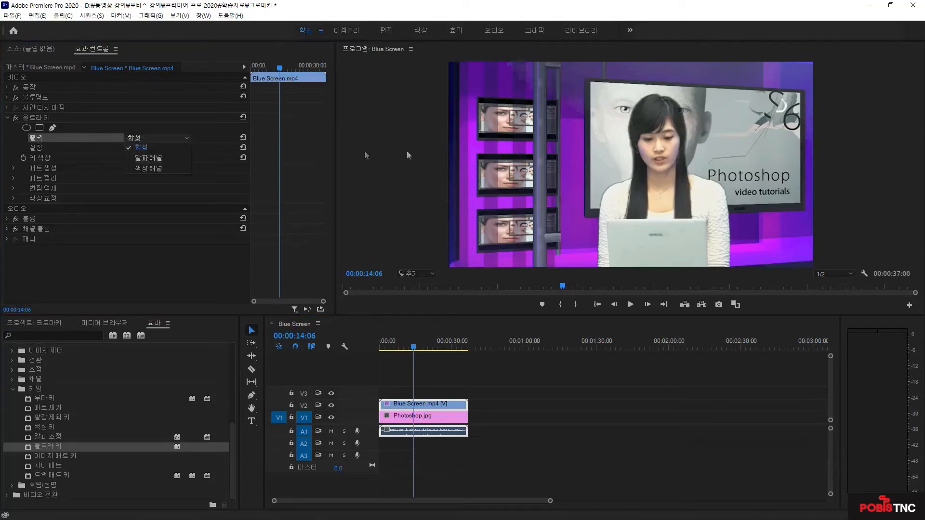
pyautogui.click(155, 158)
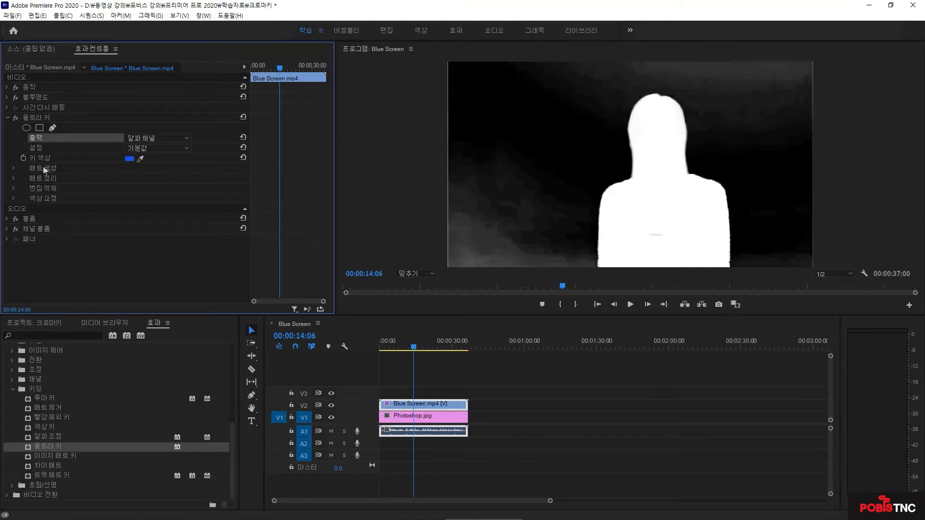
# In Ultra Key's Matte Generation (매트 생성), set Highlight (밝은 영역) to 0.0 and Shadow (어두운 영역) to 40.7.
pyautogui.click(20, 175)
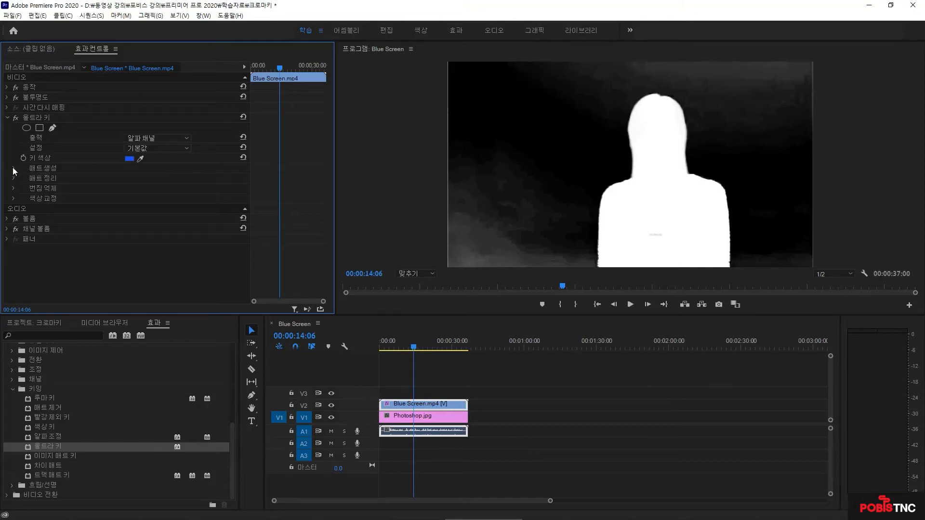
pyautogui.click(13, 168)
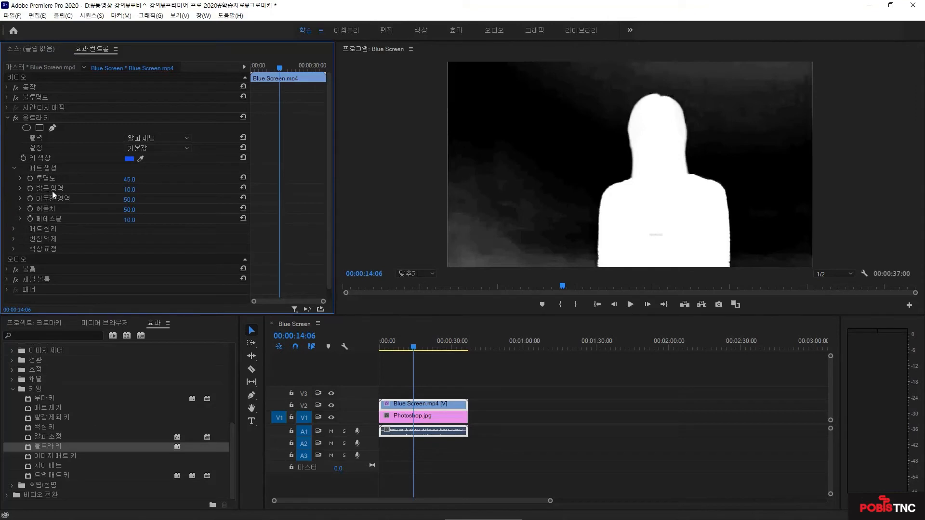
pyautogui.click(20, 188)
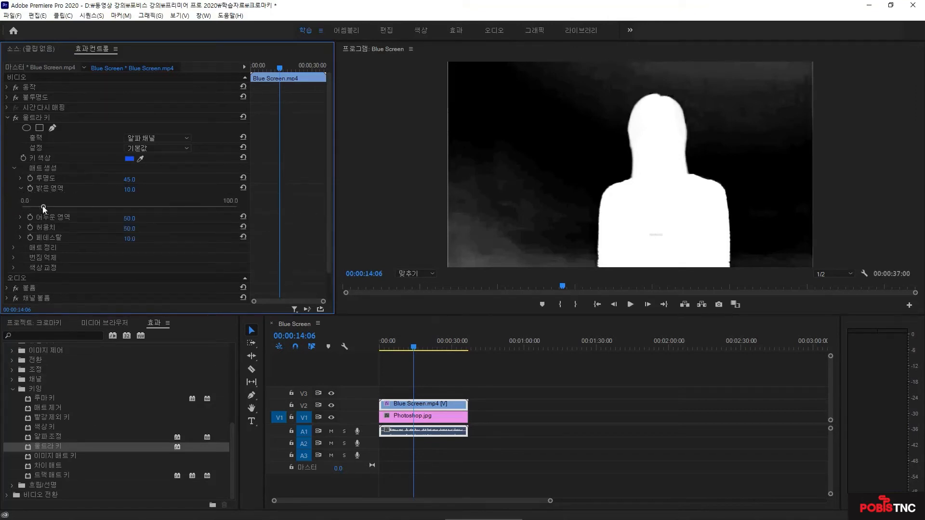
pyautogui.moveTo(42, 206)
pyautogui.mouseDown()
pyautogui.moveTo(23, 207)
pyautogui.moveTo(90, 208)
pyautogui.moveTo(25, 211)
pyautogui.mouseUp()
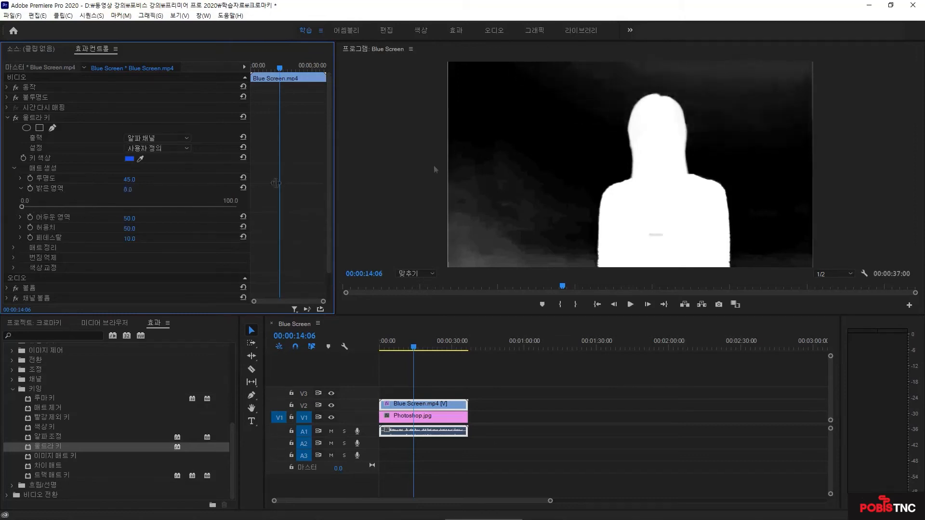
pyautogui.click(20, 218)
pyautogui.moveTo(130, 236); pyautogui.dragTo(111, 236)
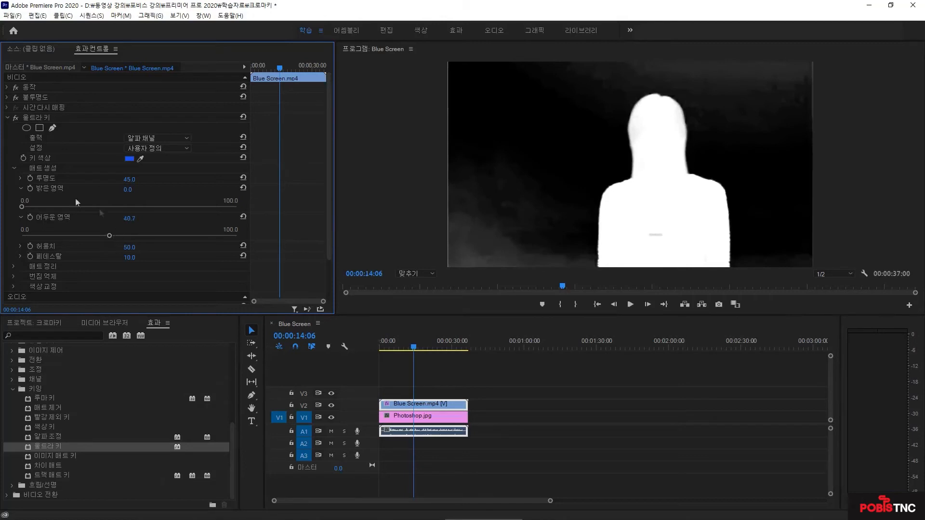
# In Ultra Key's Matte Generation (매트 생성), set Transparency (투명도) to 39.6 and Tolerance (허용치) to 57.5.
pyautogui.click(20, 178)
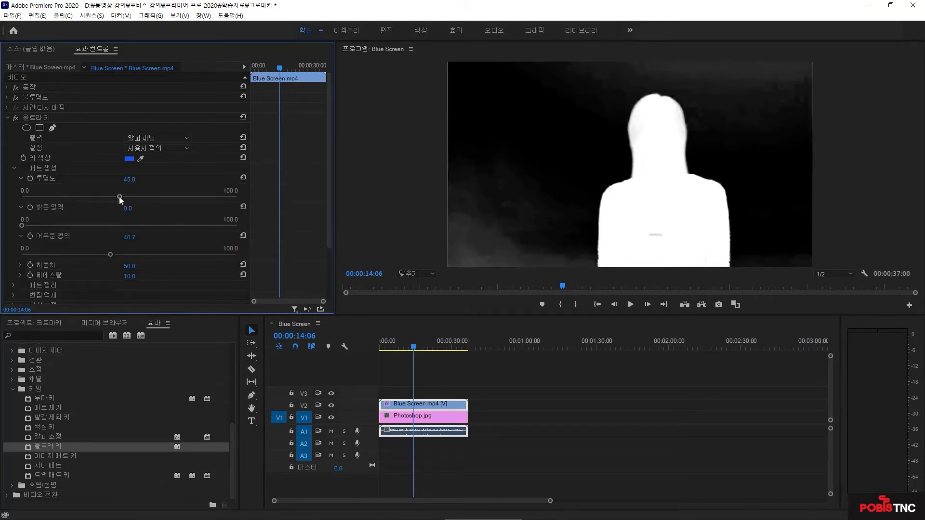
pyautogui.moveTo(119, 197); pyautogui.dragTo(107, 200)
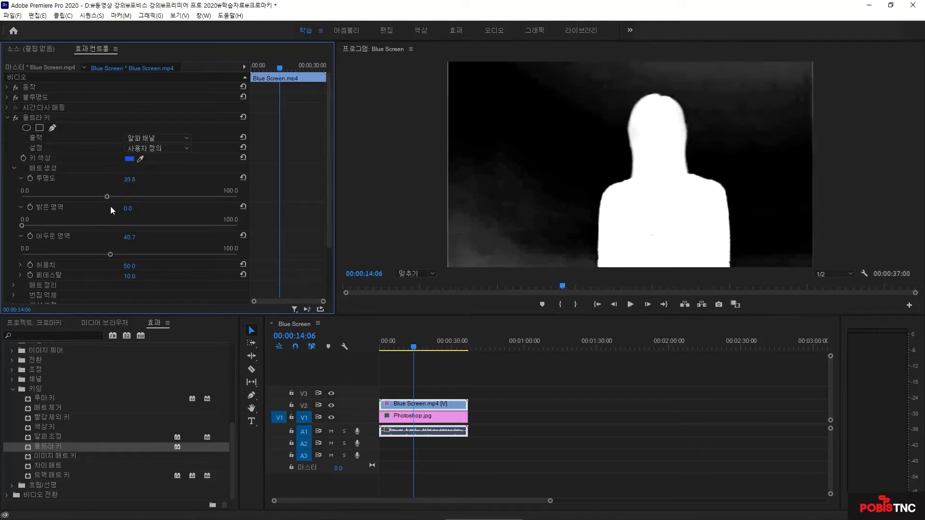
pyautogui.scroll(-3, 160, 223)
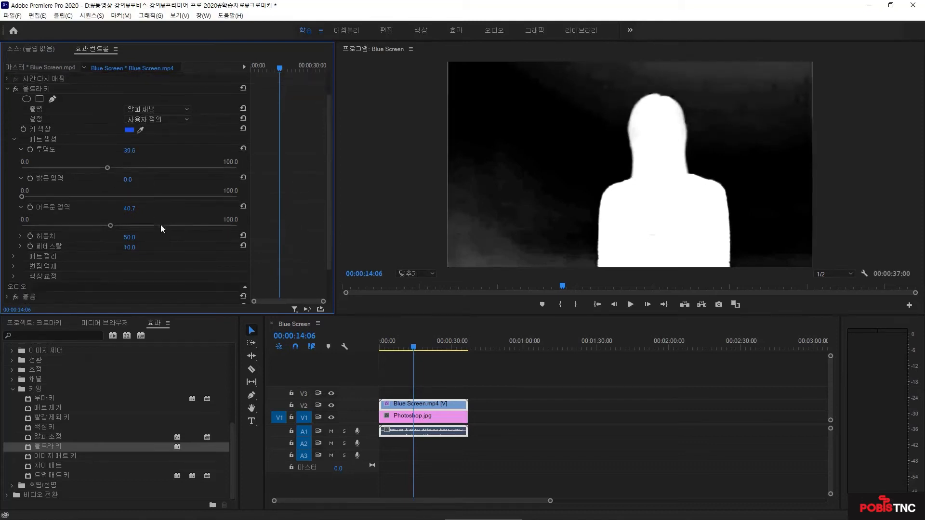
pyautogui.click(20, 206)
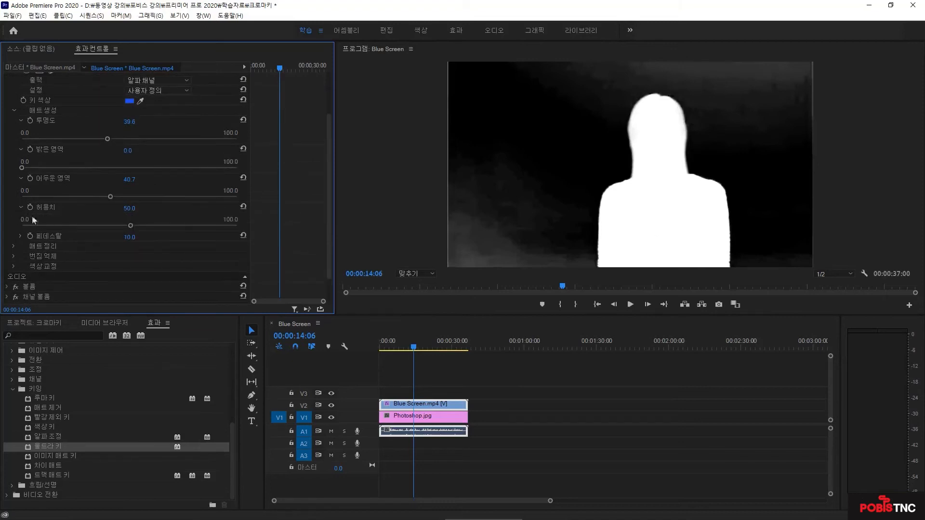
pyautogui.scroll(-1, 114, 228)
pyautogui.moveTo(129, 207)
pyautogui.mouseDown()
pyautogui.moveTo(139, 207)
pyautogui.moveTo(106, 207)
pyautogui.moveTo(144, 214)
pyautogui.mouseUp()
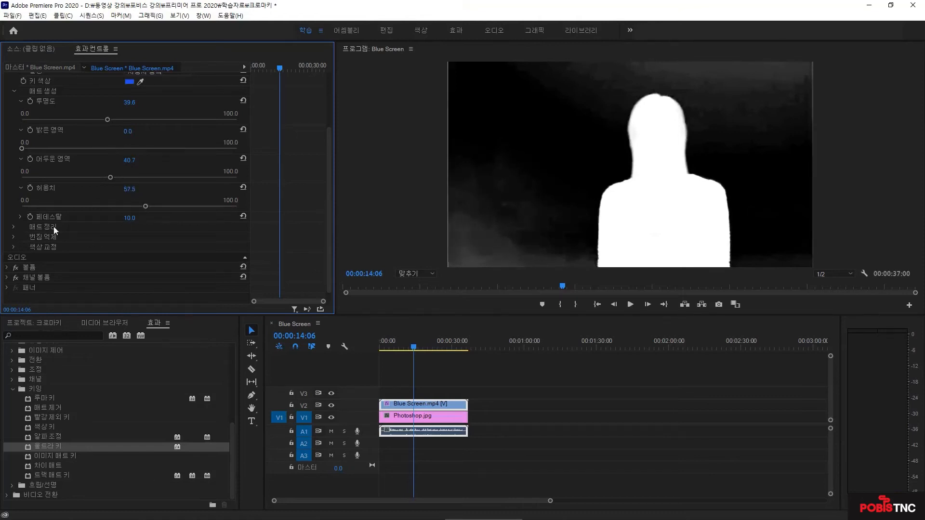
# In Ultra Key's Matte Cleanup (매트 정리), set Contrast (대비) to 91.3.
pyautogui.click(13, 226)
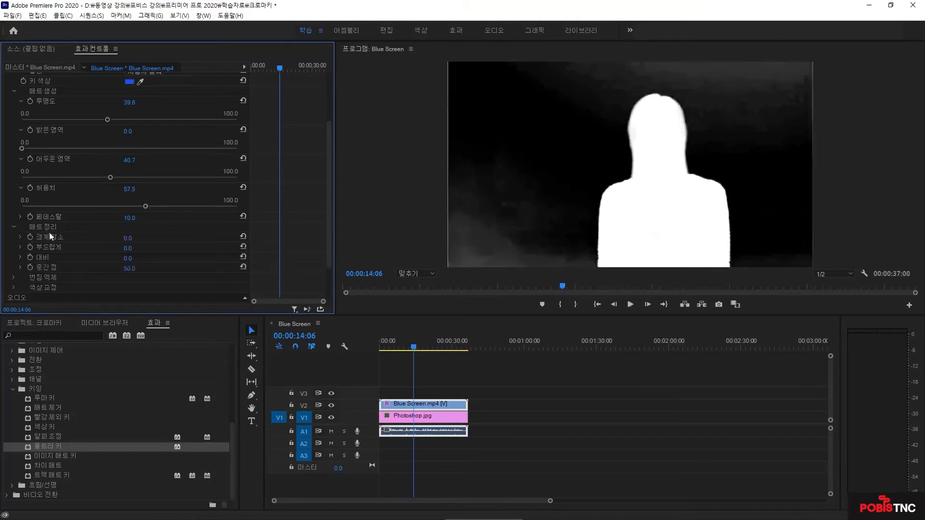
pyautogui.scroll(-1, 82, 224)
pyautogui.scroll(-2, 82, 224)
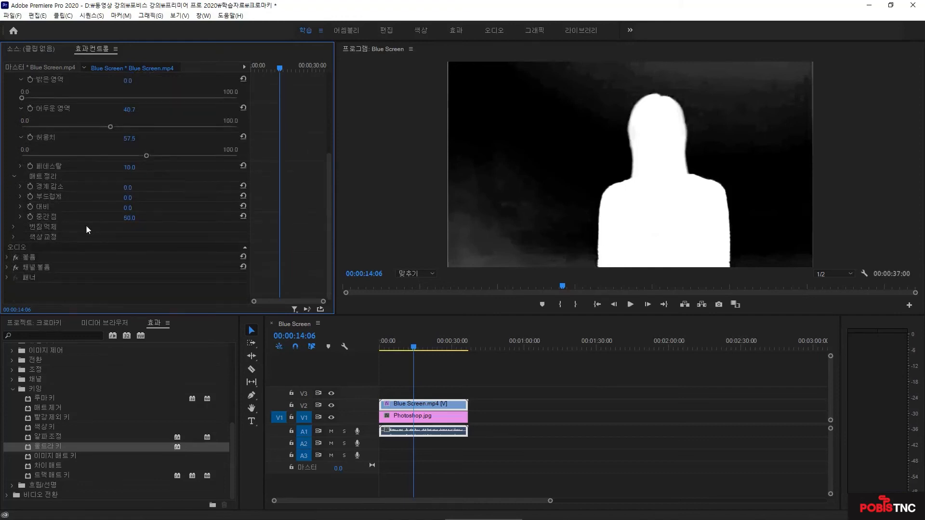
pyautogui.click(20, 206)
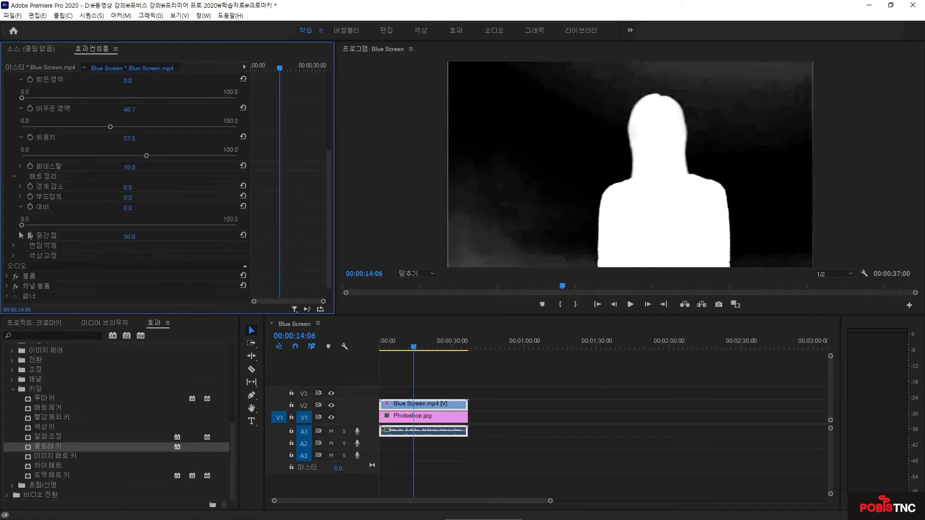
pyautogui.moveTo(21, 227); pyautogui.dragTo(217, 231)
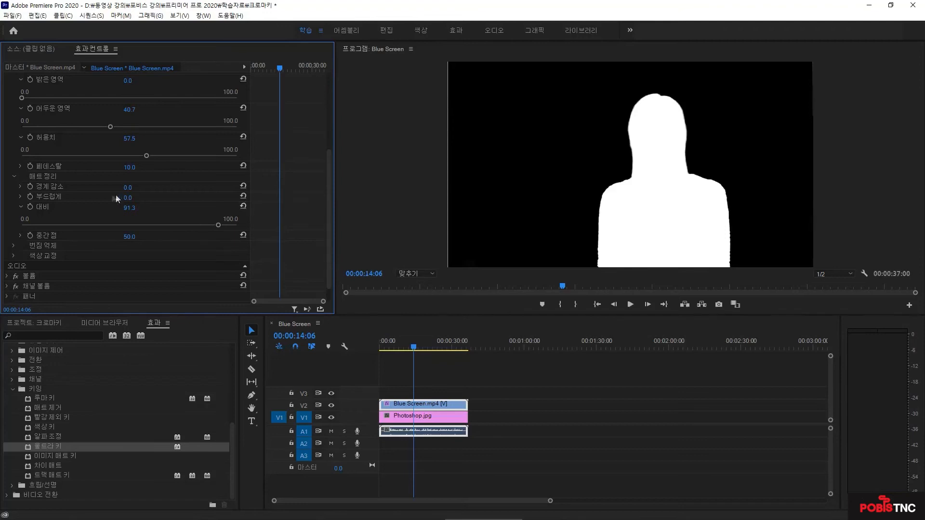
# Expand the Choke (경계 감소) and Soften (부드럽게) settings and switch the Ultra Key output (출력) to Composite (합성).
pyautogui.click(21, 186)
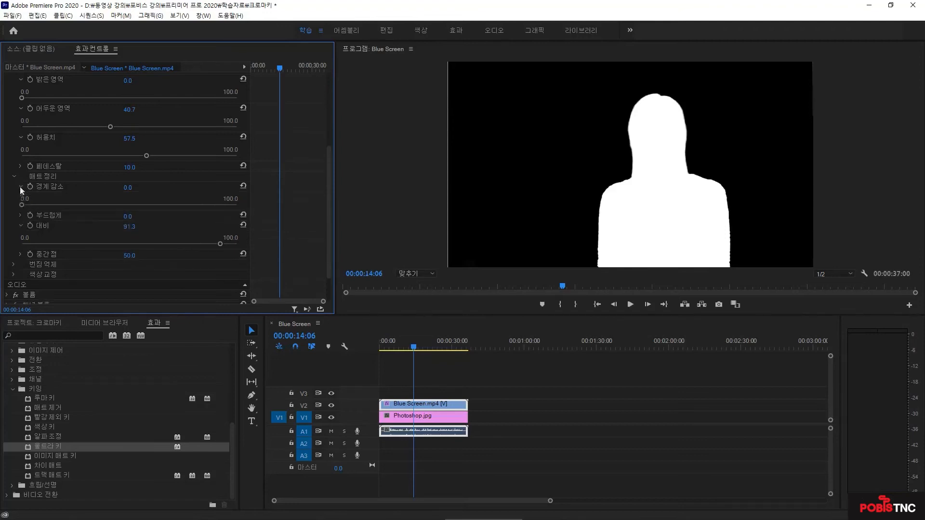
pyautogui.click(20, 215)
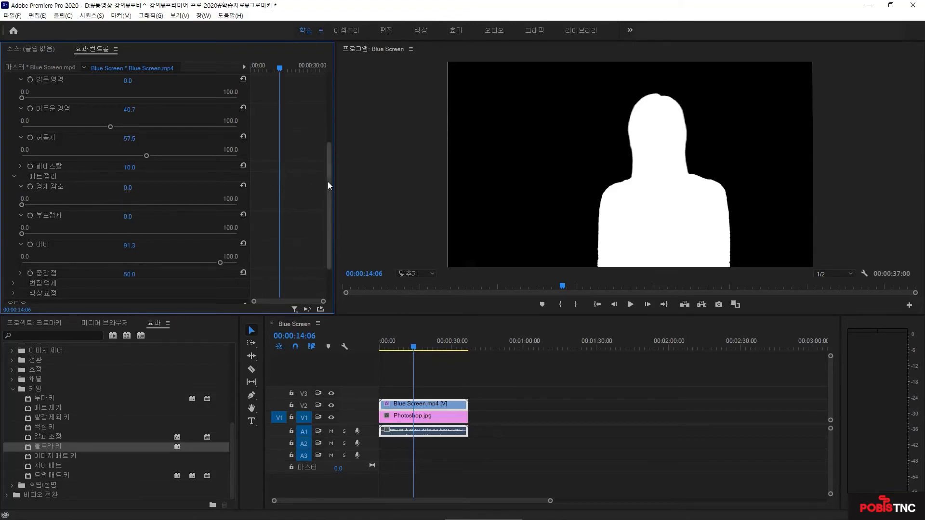
pyautogui.moveTo(328, 181); pyautogui.dragTo(327, 107)
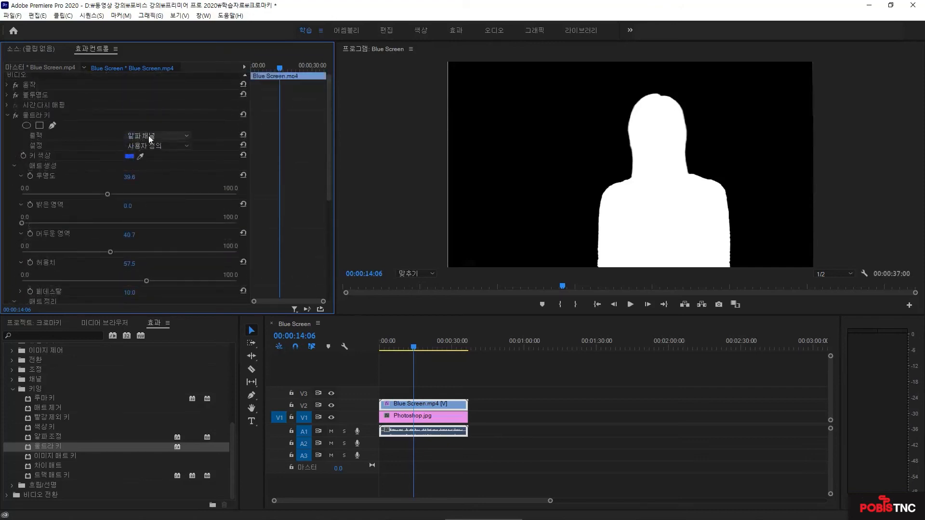
pyautogui.click(150, 138)
pyautogui.click(149, 144)
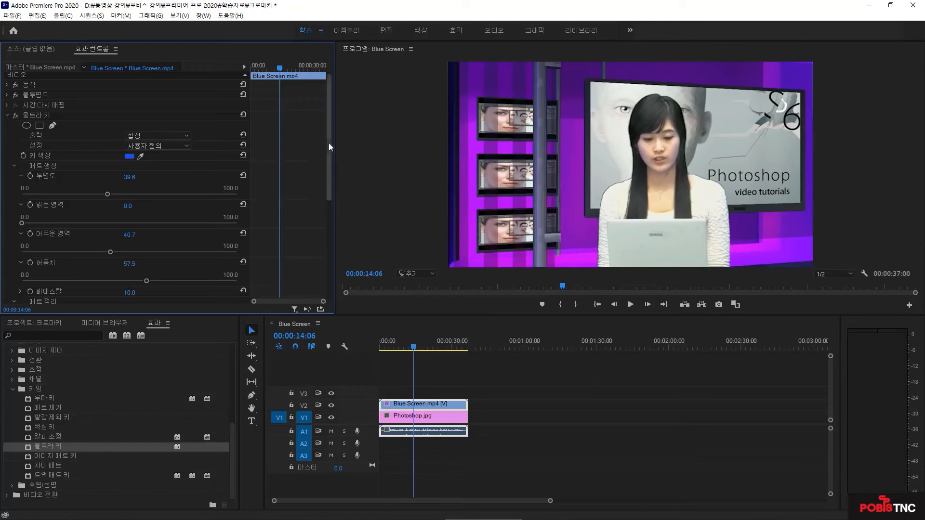
# In Ultra Key's Matte Cleanup (매트 정리), set Choke (경계 감소) to 46.0 and Soften (부드럽게) to 26.2.
pyautogui.moveTo(329, 146); pyautogui.dragTo(331, 239)
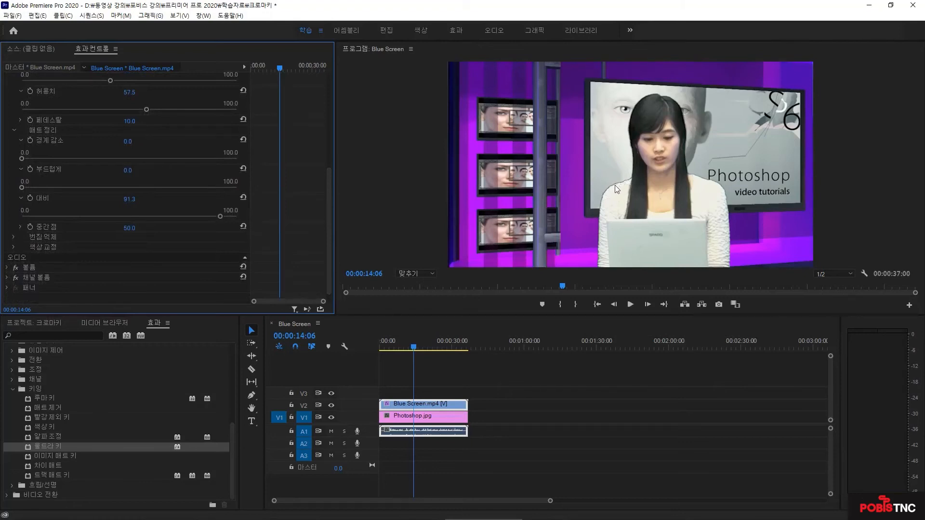
pyautogui.click(56, 140)
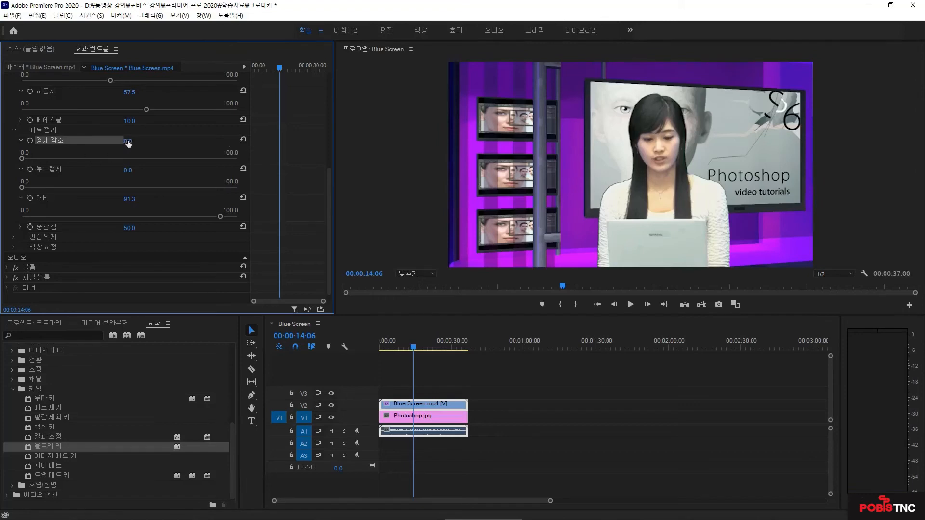
pyautogui.moveTo(127, 141)
pyautogui.mouseDown()
pyautogui.moveTo(165, 141)
pyautogui.moveTo(137, 143)
pyautogui.mouseUp()
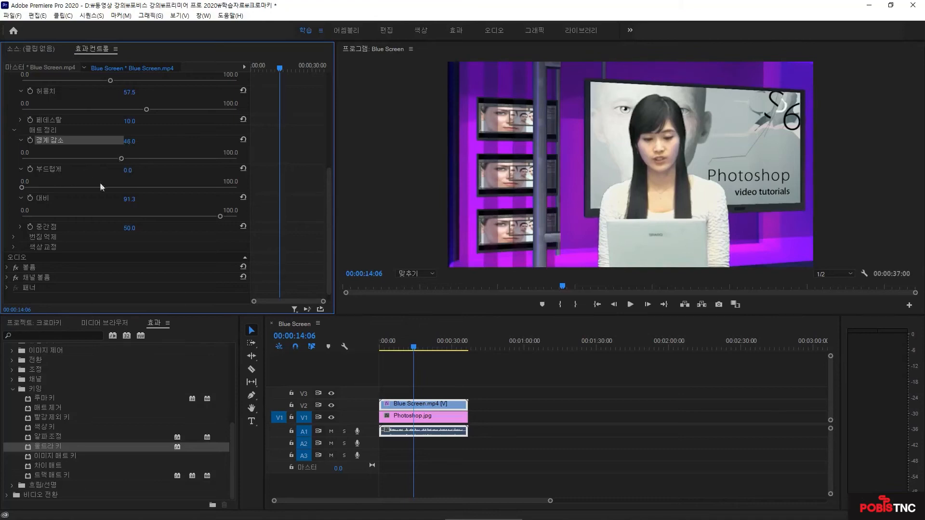
pyautogui.moveTo(21, 187); pyautogui.dragTo(77, 188)
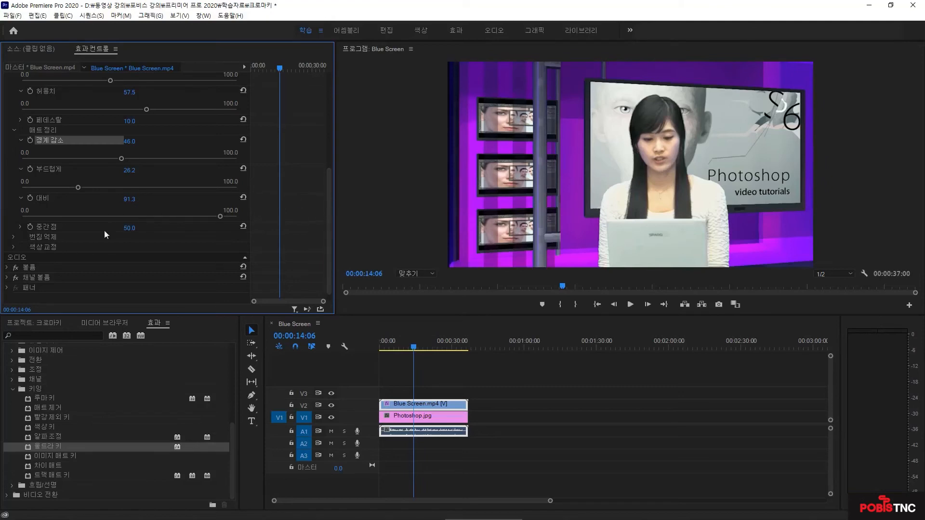
# In Ultra Key's Spill Suppression (번짐 억제), set Desaturate (채도 감소) to 26.2 and Range (범위) to 49.2.
pyautogui.click(13, 237)
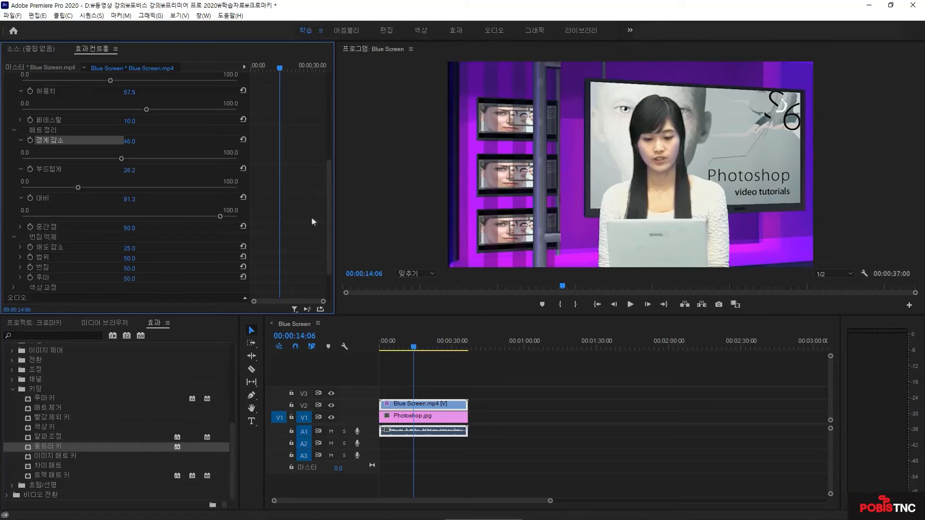
pyautogui.scroll(-2, 328, 221)
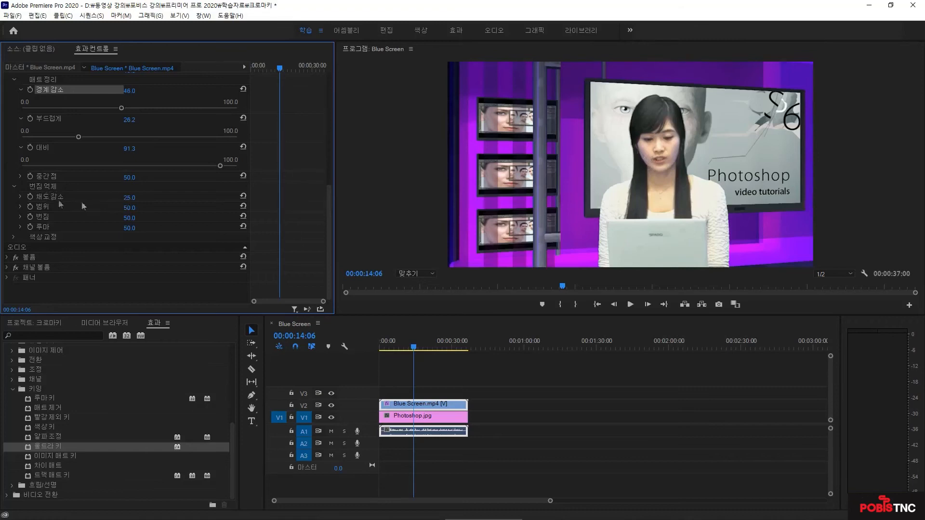
pyautogui.click(20, 197)
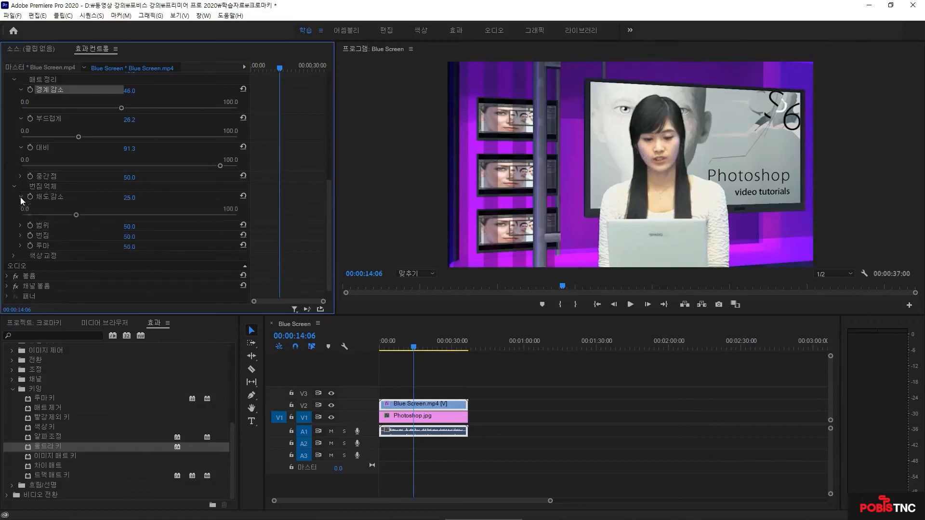
pyautogui.moveTo(74, 213); pyautogui.dragTo(77, 218)
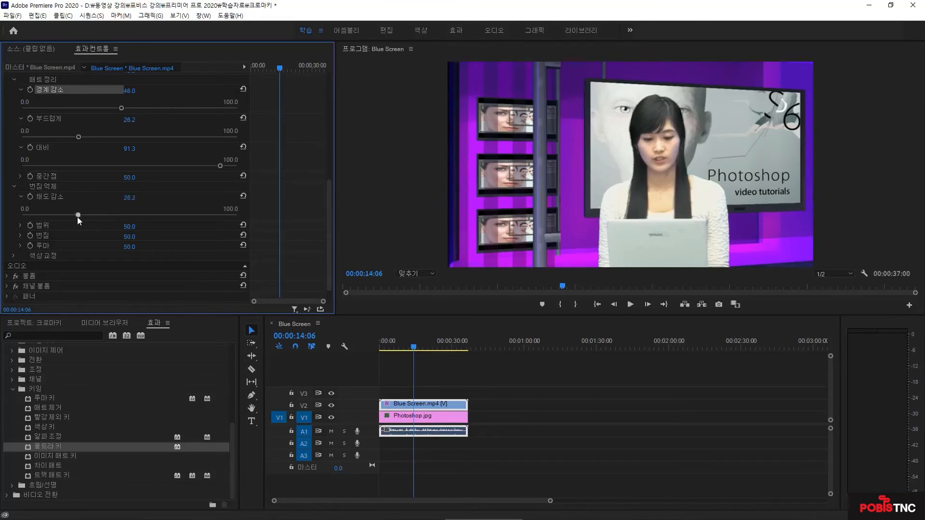
pyautogui.click(20, 225)
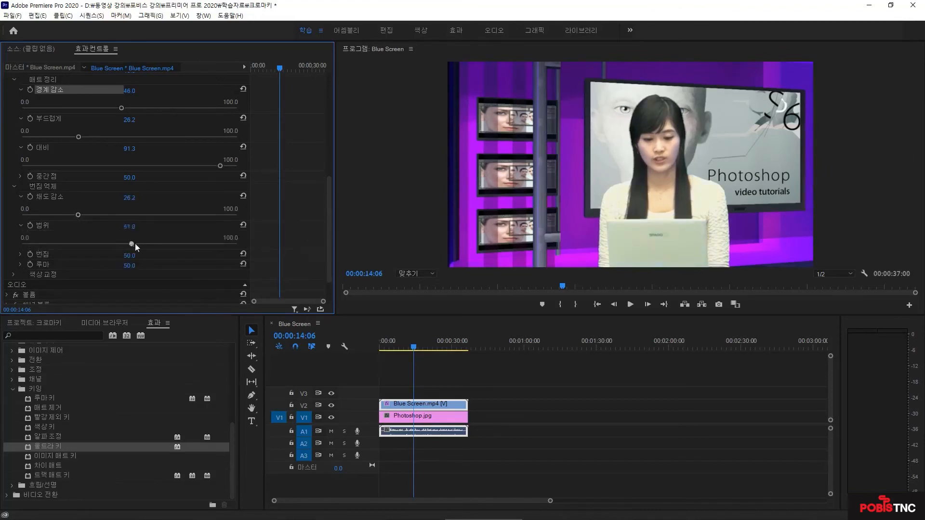
pyautogui.moveTo(130, 243); pyautogui.dragTo(134, 243)
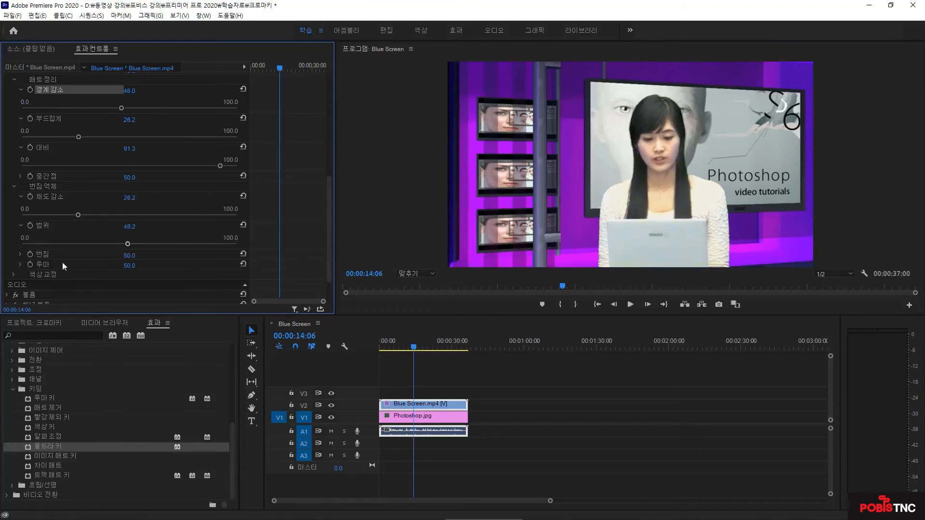
# In Ultra Key's Spill Suppression (번짐 억제), set Spill (번짐) to 46.3 and Luma (루마) to 49.9.
pyautogui.click(20, 254)
pyautogui.moveTo(130, 272)
pyautogui.mouseDown()
pyautogui.moveTo(138, 273)
pyautogui.moveTo(115, 272)
pyautogui.mouseUp()
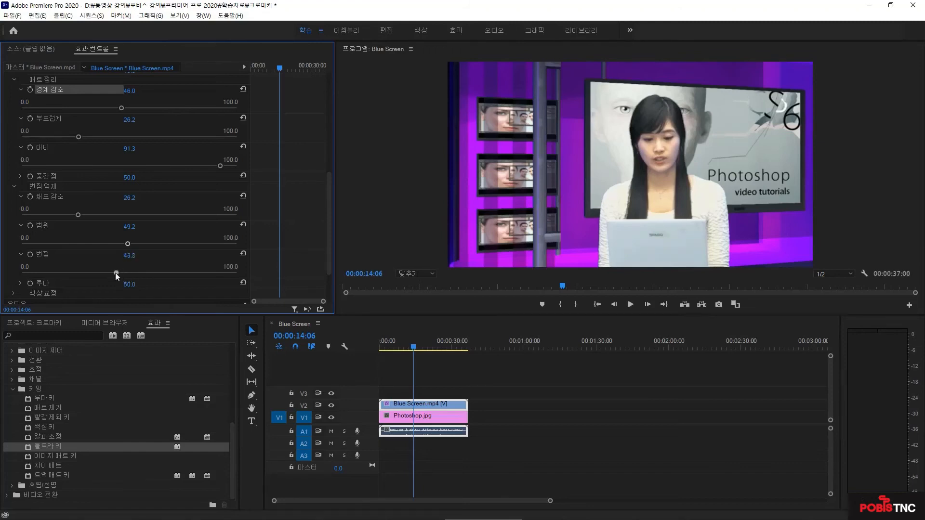
pyautogui.click(20, 283)
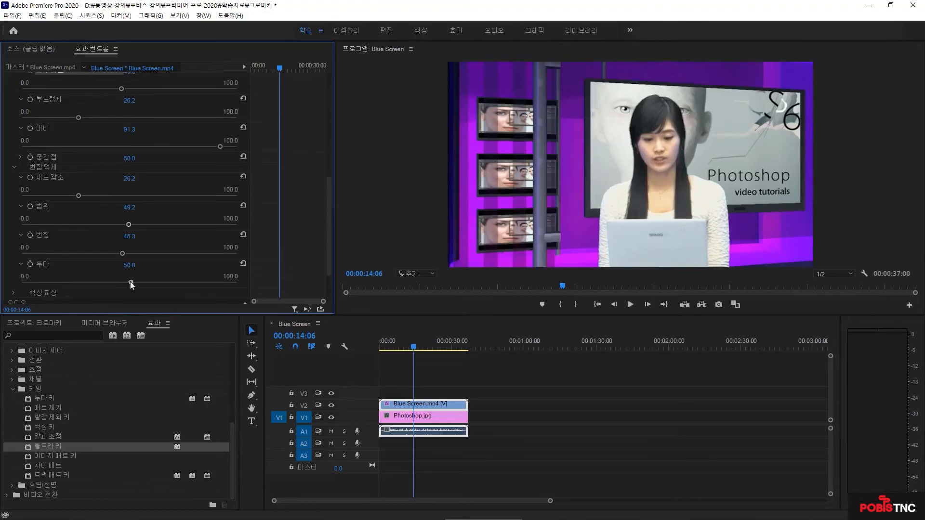
pyautogui.moveTo(131, 282); pyautogui.dragTo(149, 284)
pyautogui.scroll(-3, 157, 265)
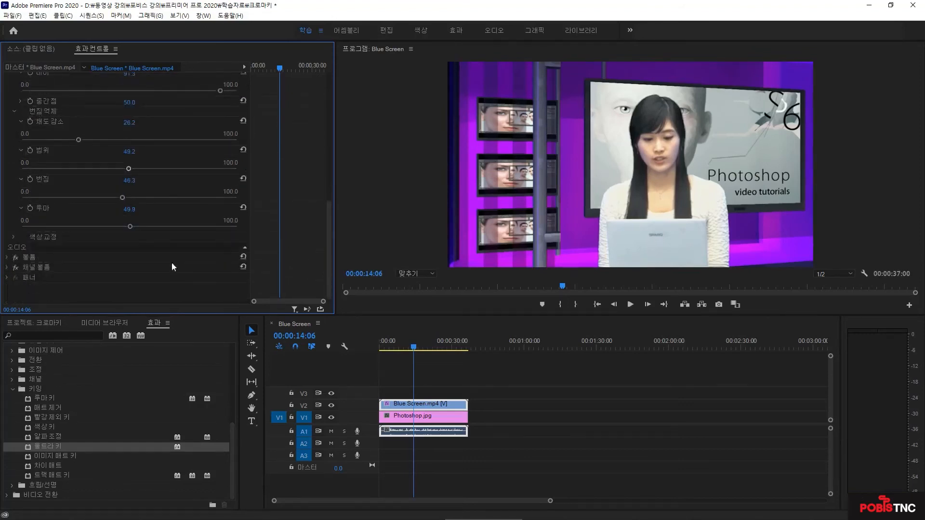
# In Ultra Key's Color Correction (색상 교정), set Saturation (채도) to 103.0 and Luminance (광도) to 100.0.
pyautogui.click(14, 238)
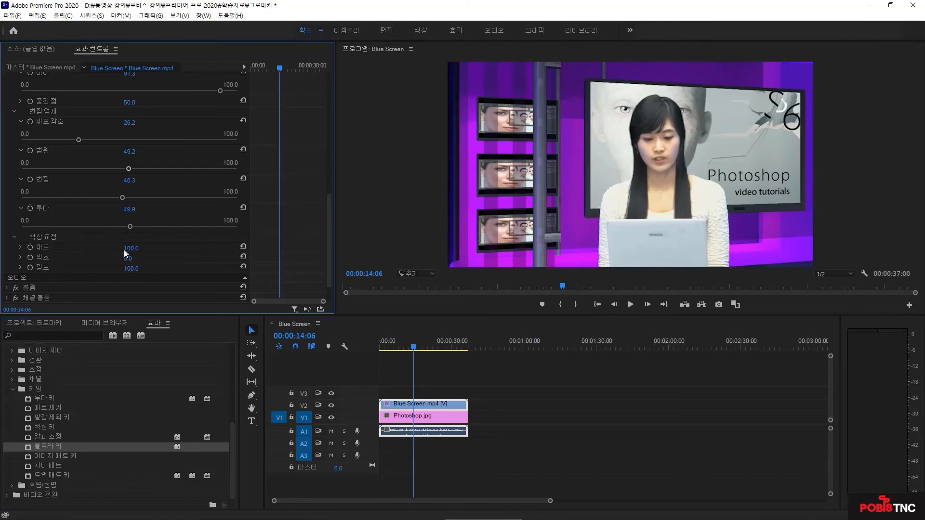
pyautogui.moveTo(129, 249); pyautogui.dragTo(132, 249)
pyautogui.moveTo(129, 268); pyautogui.dragTo(127, 268)
# Play the keyed presenter composite from near the start of the sequence to check the result.
pyautogui.click(386, 343)
pyautogui.click(627, 308)
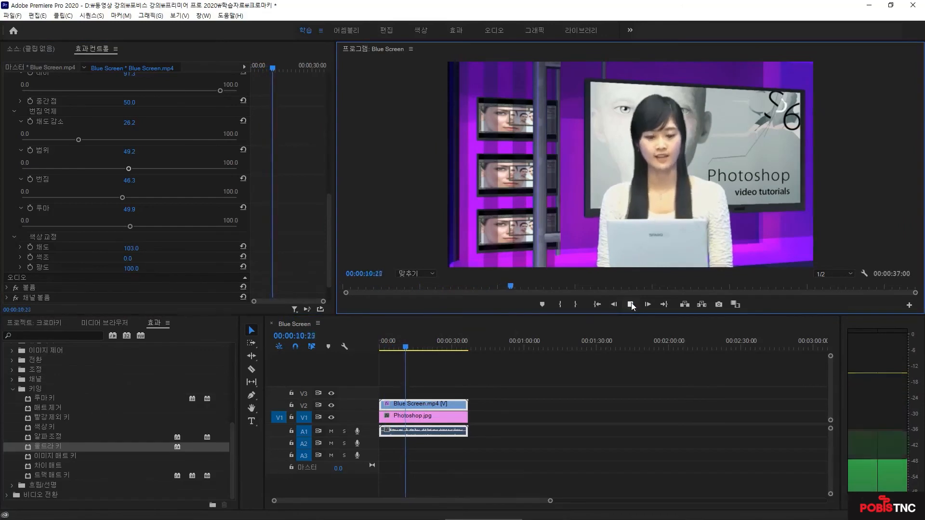
pyautogui.click(631, 305)
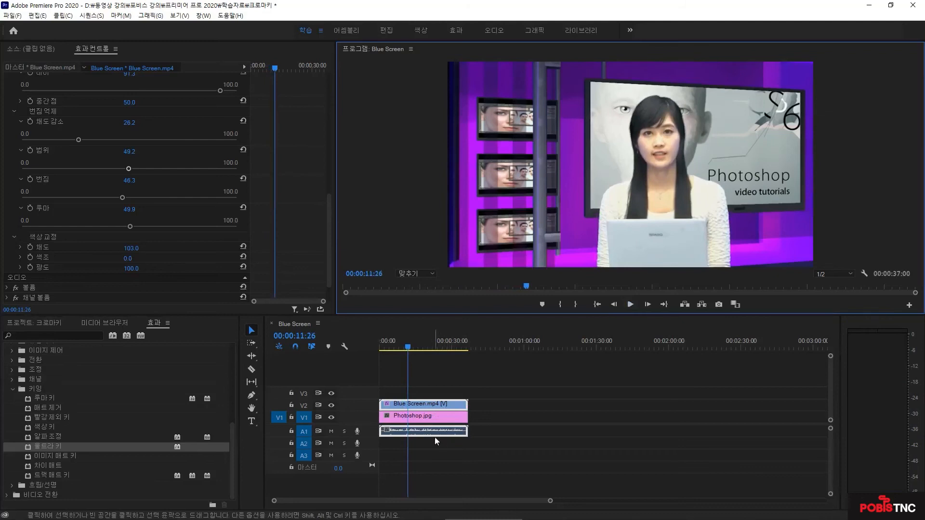
# Place the Green Screen clip from the project on track V2, leaving a gap after the Blue Screen clip.
pyautogui.click(38, 327)
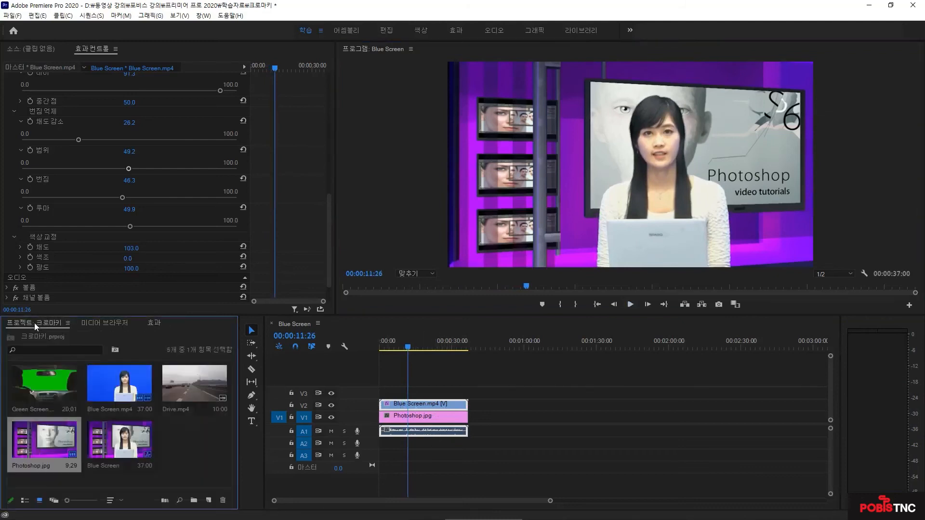
pyautogui.click(54, 385)
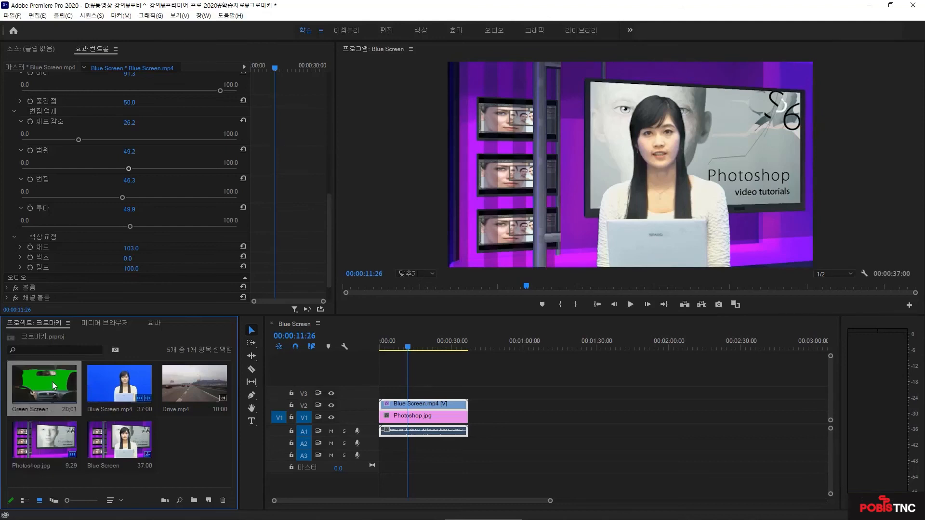
pyautogui.moveTo(54, 386); pyautogui.dragTo(497, 409)
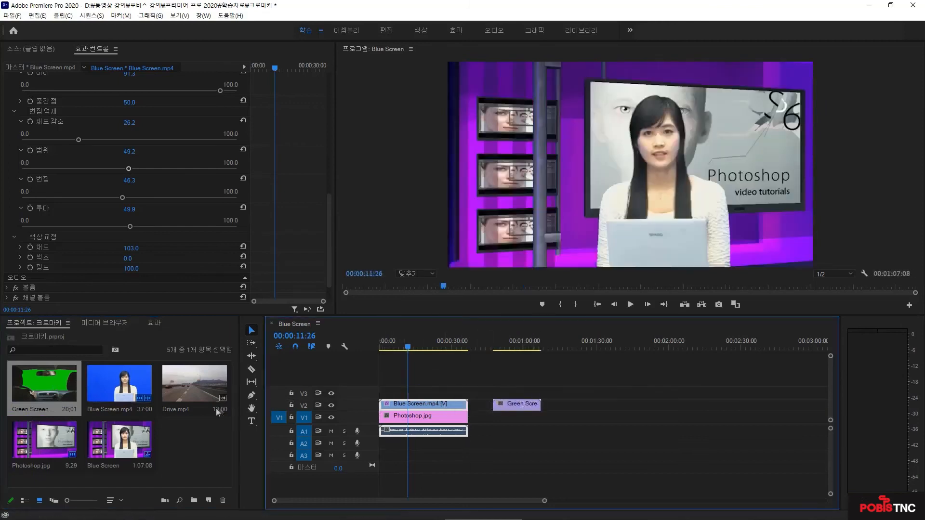
# Place Drive.mp4 on track V1 directly beneath the Green Screen clip, and move the playhead to 00:00:51:18 over both clips.
pyautogui.click(185, 385)
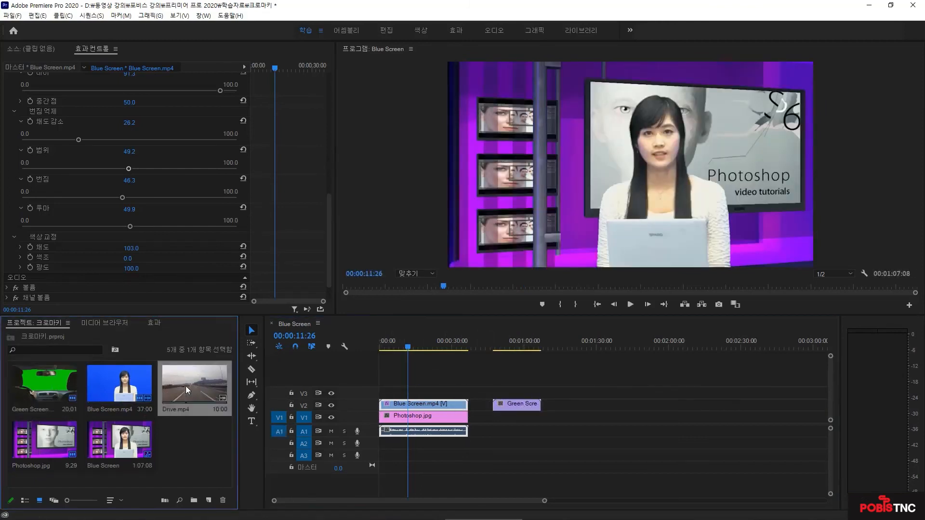
pyautogui.moveTo(205, 413); pyautogui.dragTo(499, 436)
pyautogui.click(504, 346)
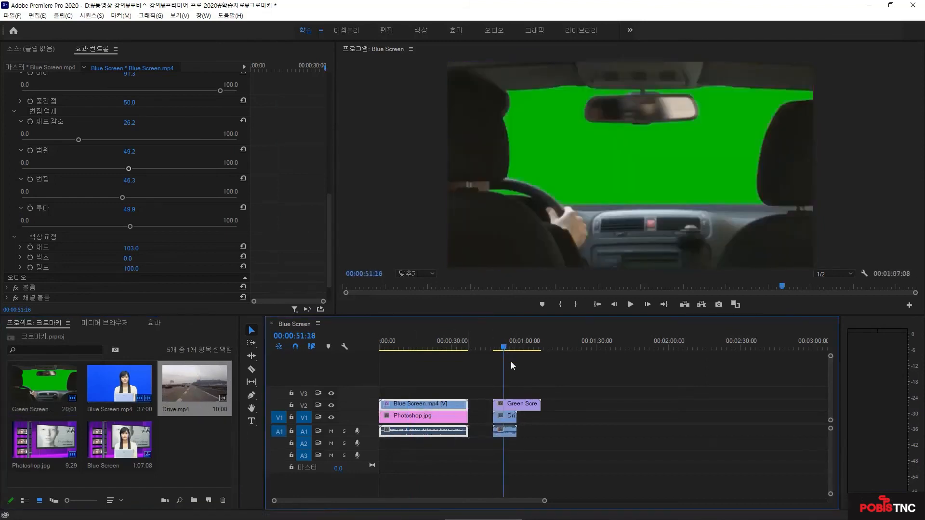
pyautogui.moveTo(545, 500); pyautogui.dragTo(444, 499)
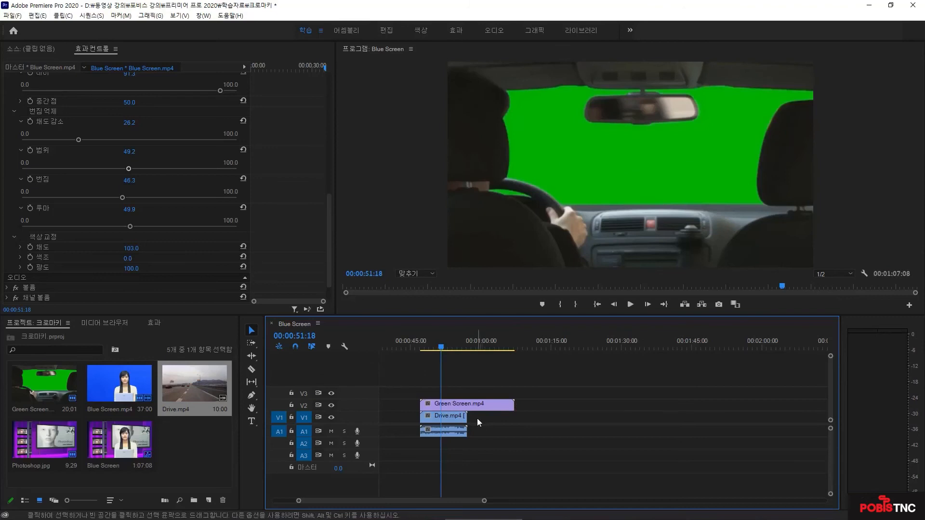
# Rate-stretch Drive.mp4 on V1 to end level with the Green Screen clip, slowing it to 49.83% speed, and return to the Selection tool.
pyautogui.click(251, 386)
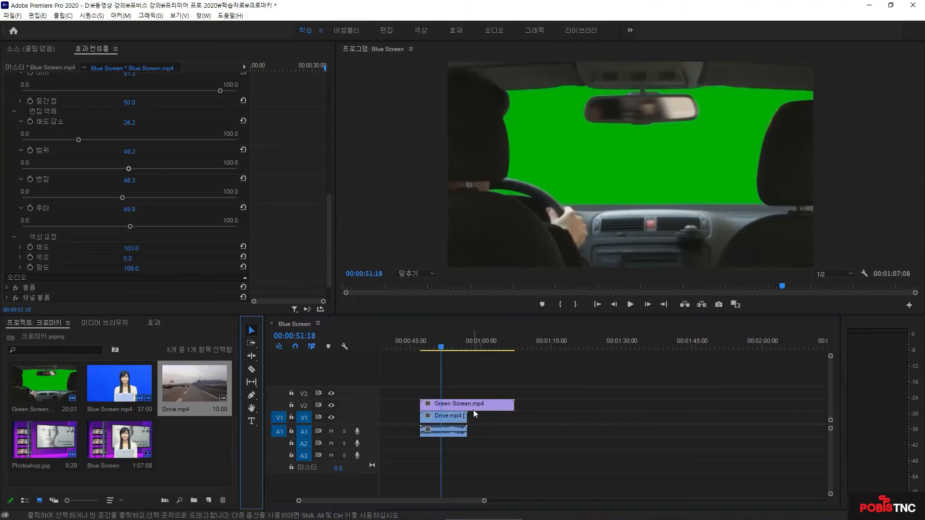
pyautogui.click(251, 356)
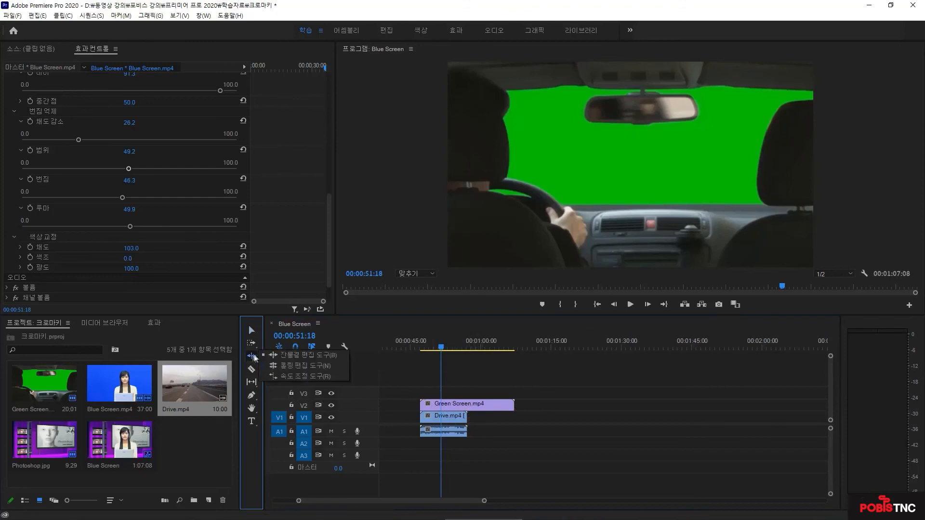
pyautogui.click(299, 376)
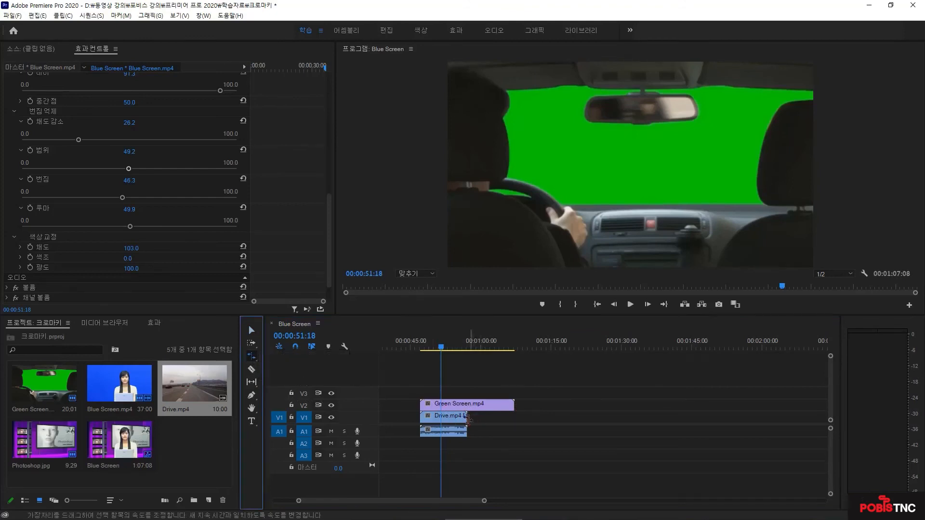
pyautogui.click(467, 416)
pyautogui.moveTo(467, 416); pyautogui.dragTo(512, 416)
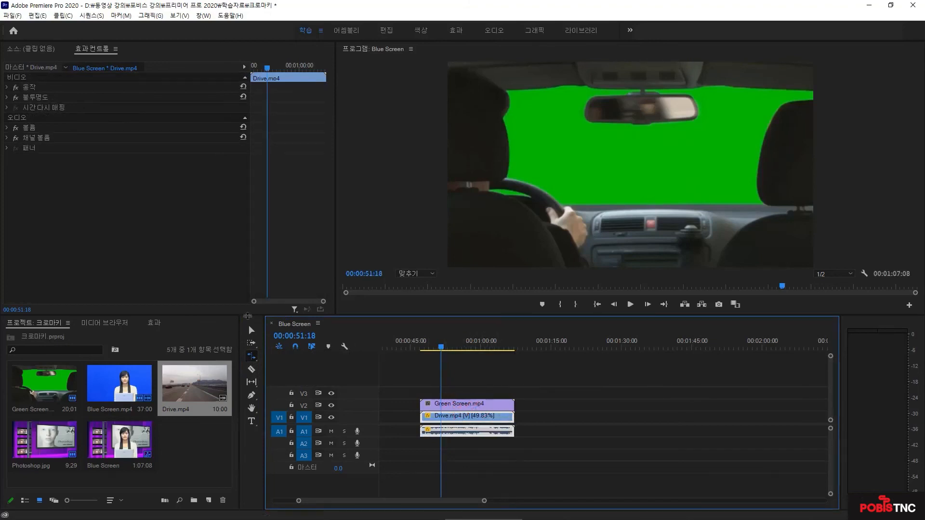
pyautogui.click(252, 330)
# Apply the Ultra Key (울트라 키) effect to the Green Screen clip and sample the green windshield area as its key color.
pyautogui.click(154, 323)
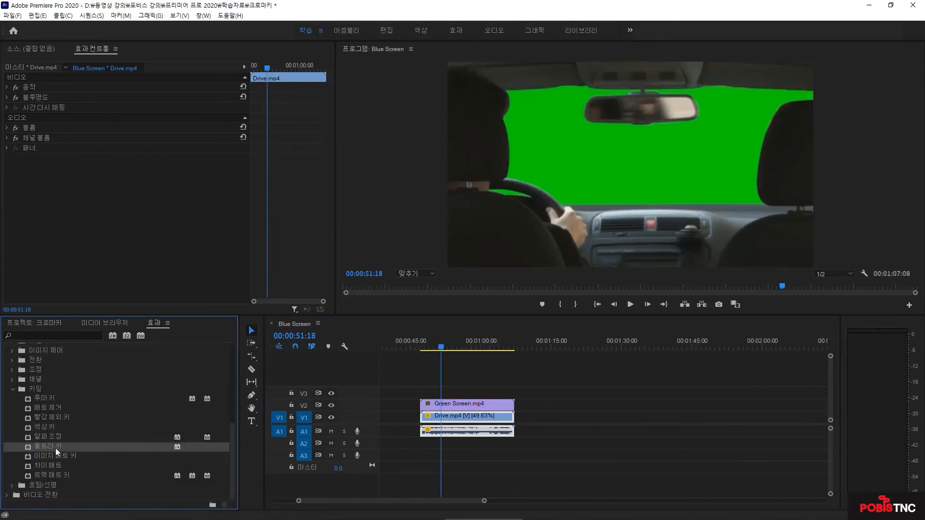
pyautogui.moveTo(56, 447); pyautogui.dragTo(465, 403)
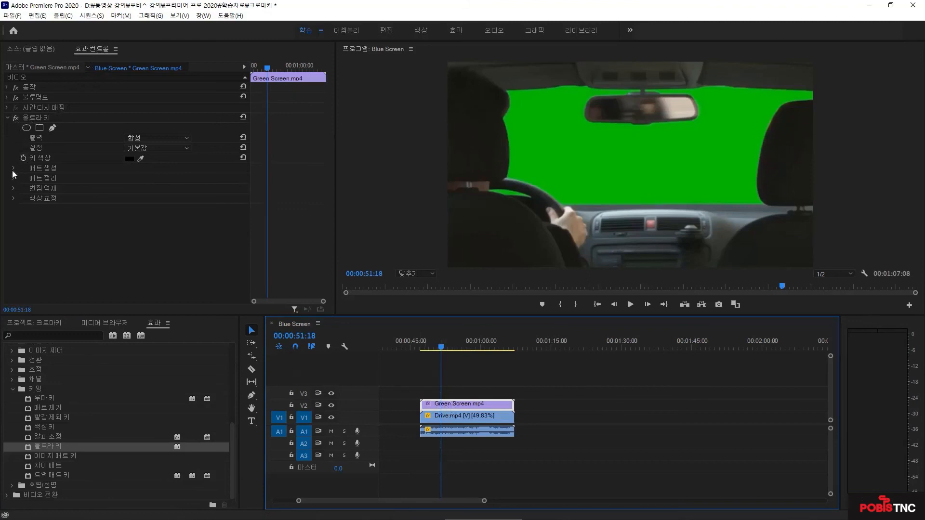
pyautogui.click(140, 159)
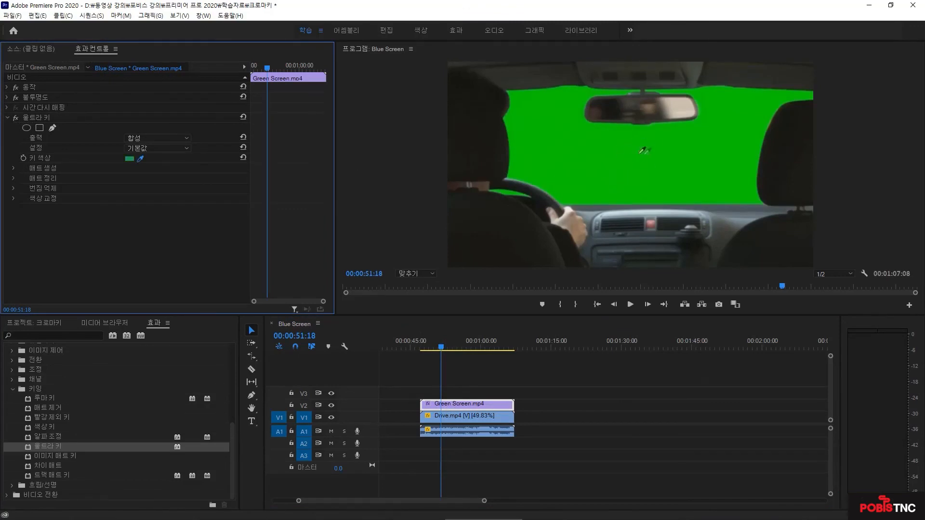
pyautogui.click(637, 149)
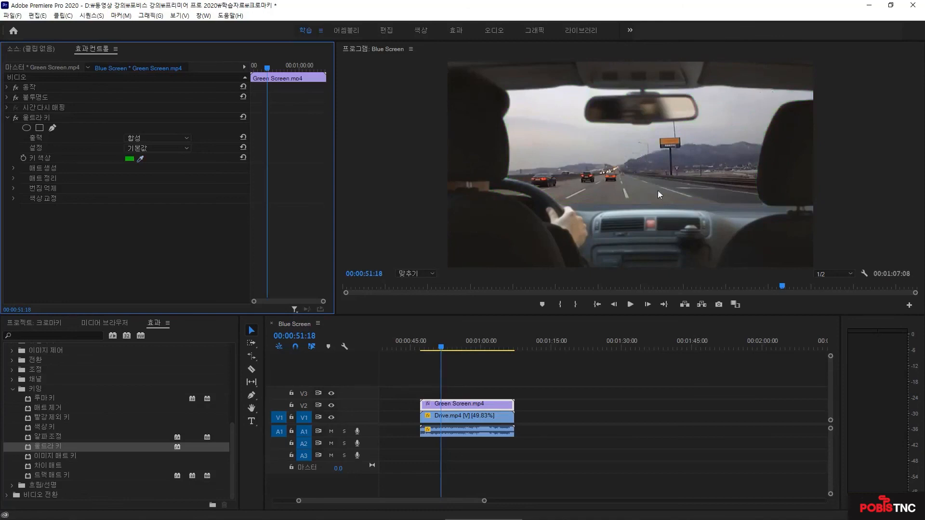
# Using Ultra Key's Alpha Channel (알파 채널) output, set Matte Cleanup Contrast (대비) to 80.5, then restore the output to Composite (합성).
pyautogui.click(152, 138)
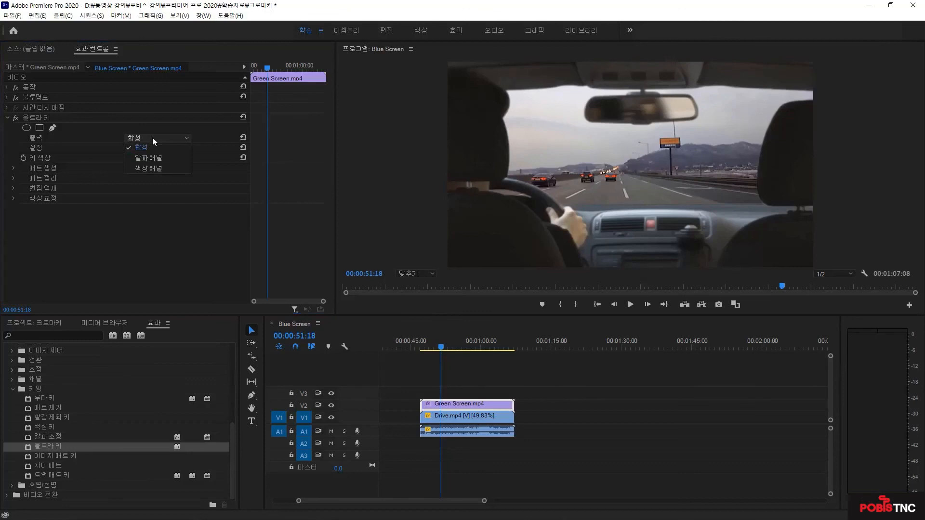
pyautogui.click(152, 158)
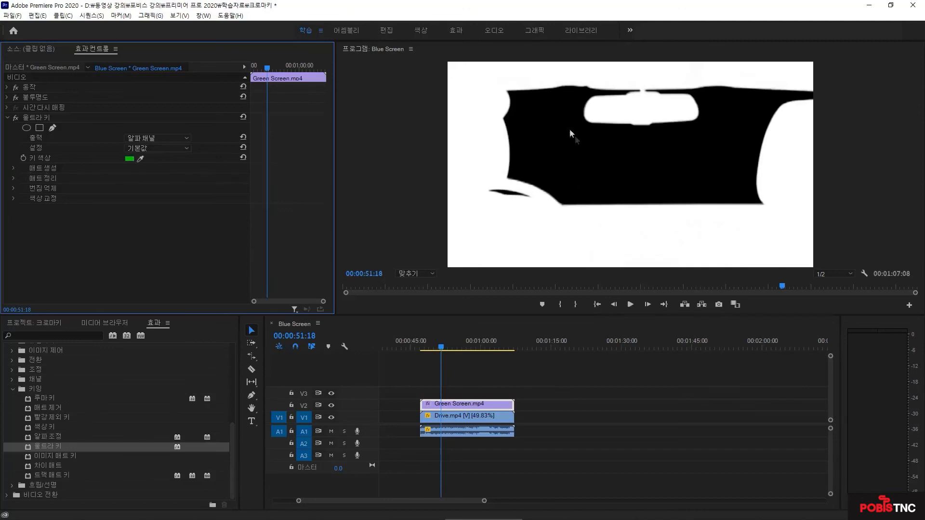
pyautogui.click(13, 179)
pyautogui.click(20, 208)
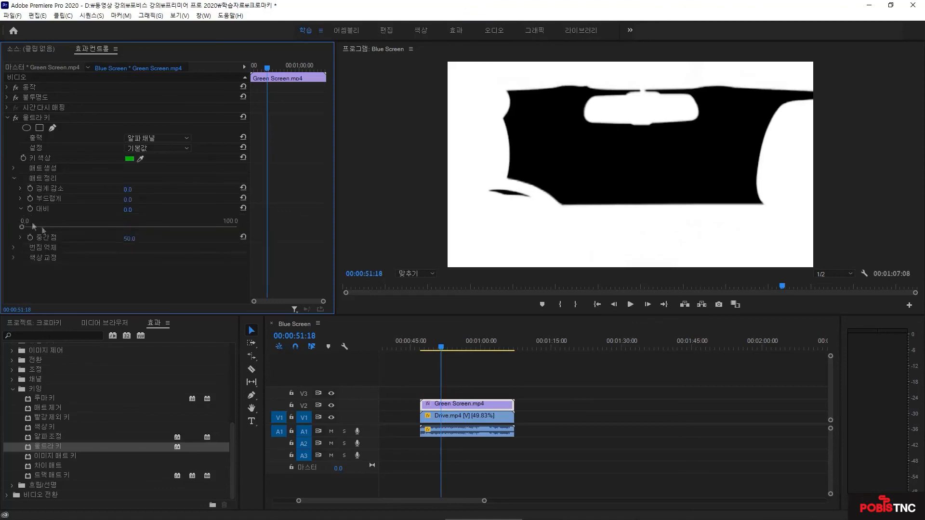
pyautogui.moveTo(23, 226); pyautogui.dragTo(195, 236)
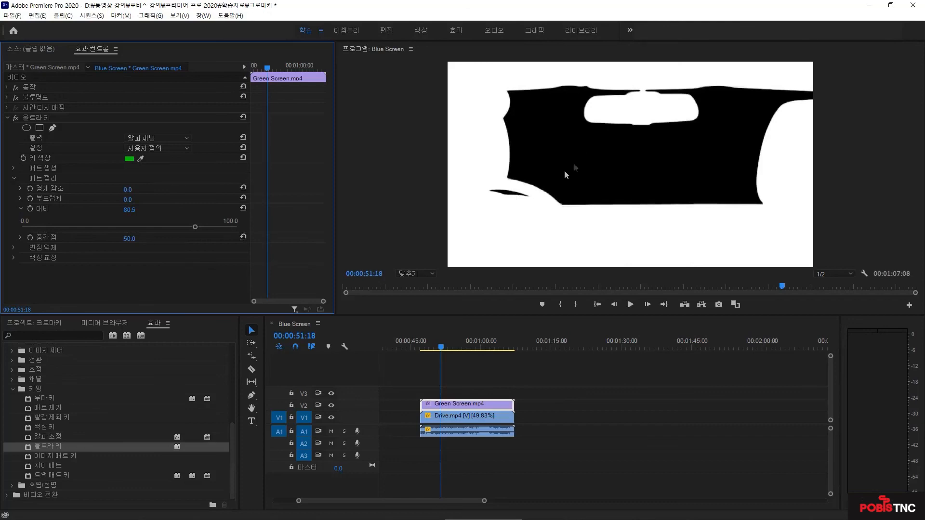
pyautogui.click(161, 140)
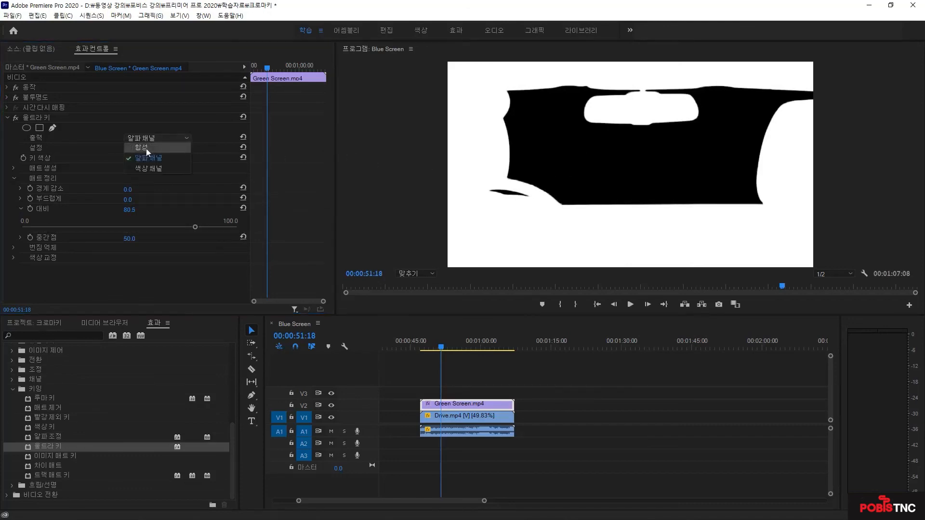
pyautogui.click(146, 148)
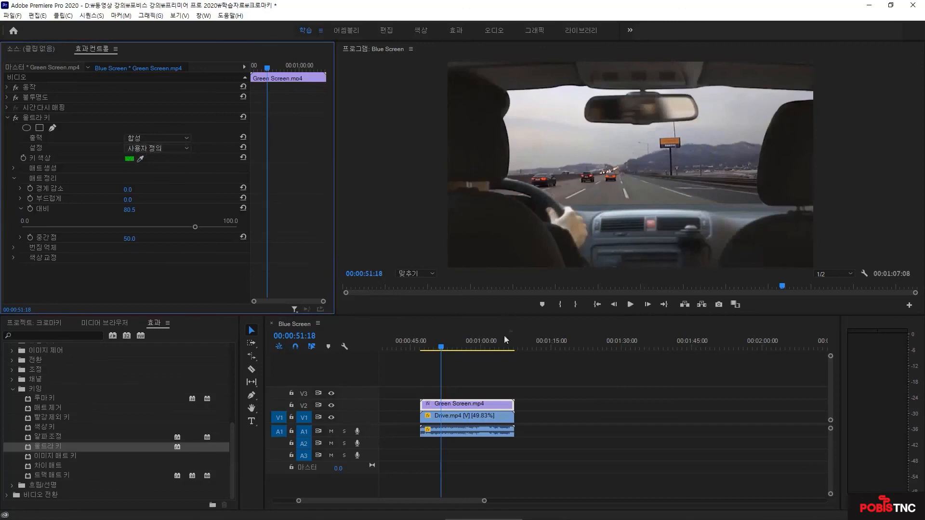
# Play the keyed driving composite from the clip's start, park the playhead at 00:00:58:01, and select the clip's Ultra Key effect.
pyautogui.click(421, 346)
pyautogui.press('space')
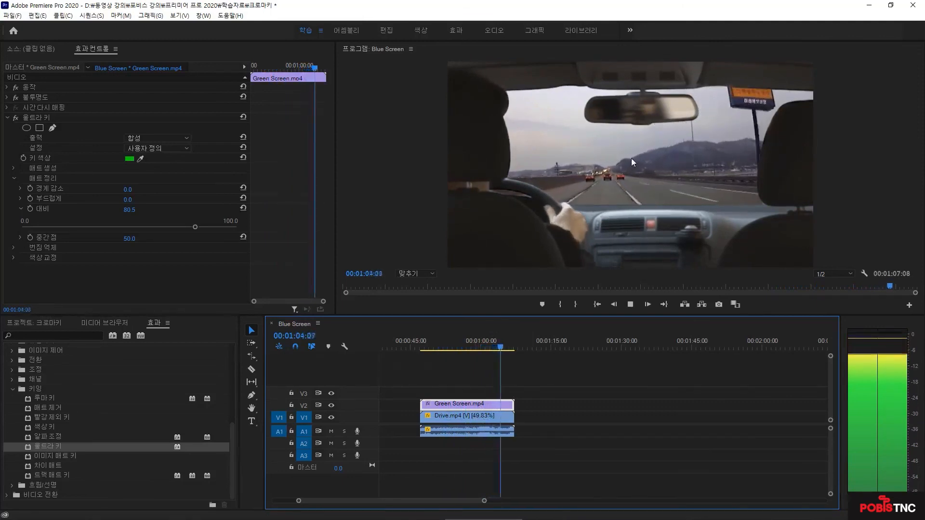
pyautogui.click(463, 346)
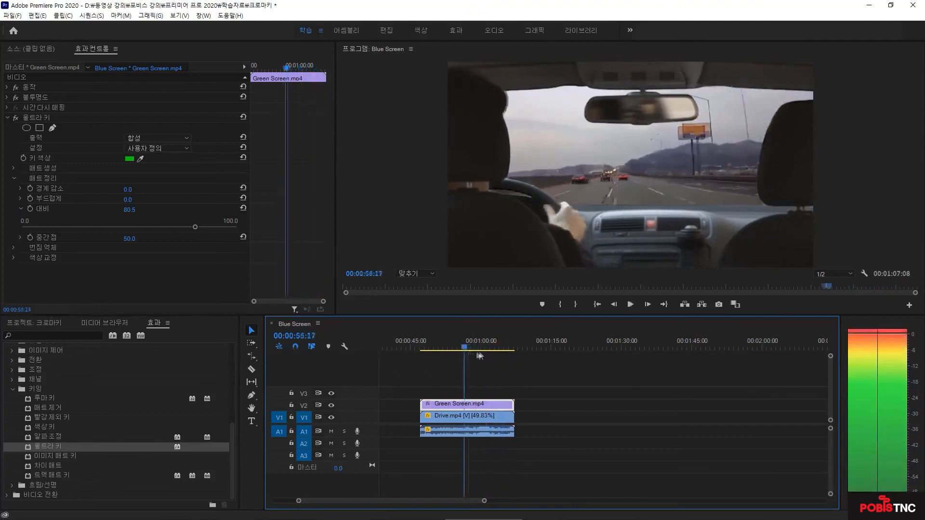
pyautogui.click(472, 352)
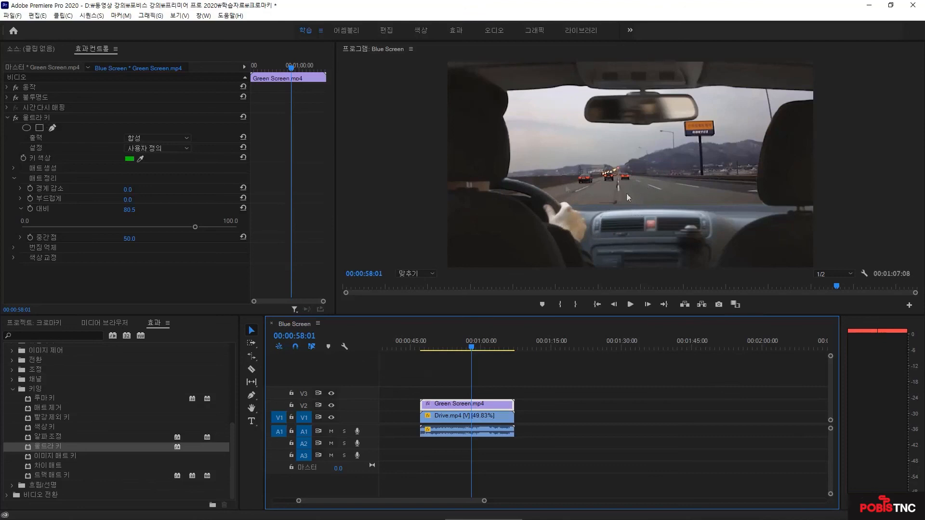
pyautogui.click(43, 117)
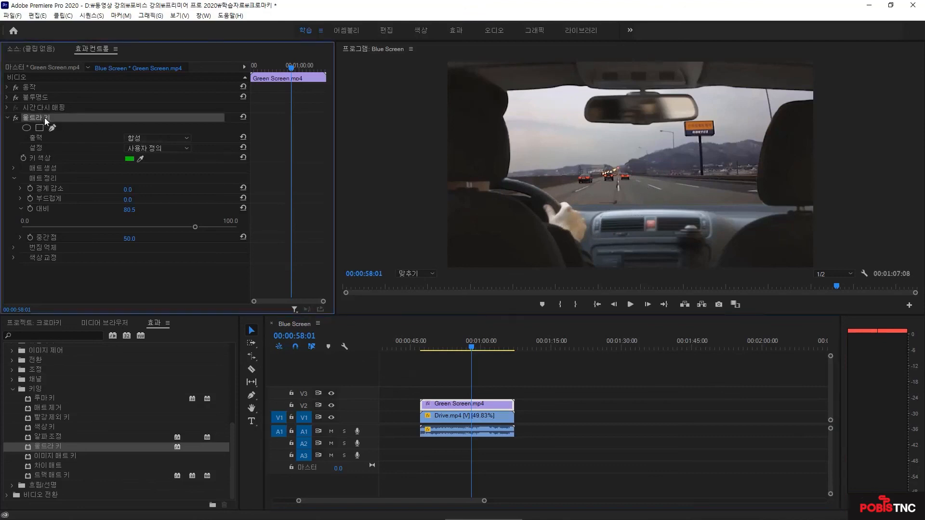